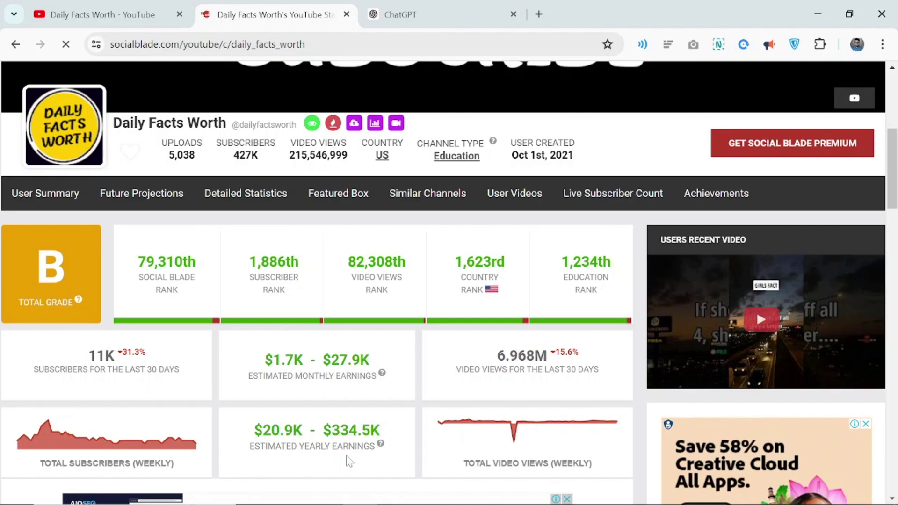
# Switch to ChatGPT and submit the prompt for 50 sets of two-part facts in a table, with reading level under grade 7
pyautogui.hotkey('ctrl', 'Tab')
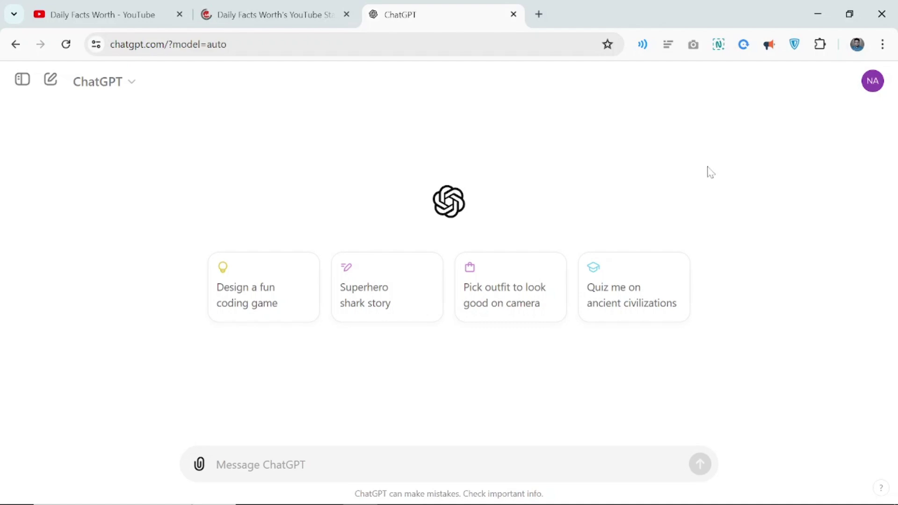
pyautogui.hotkey('ctrl', 'v')
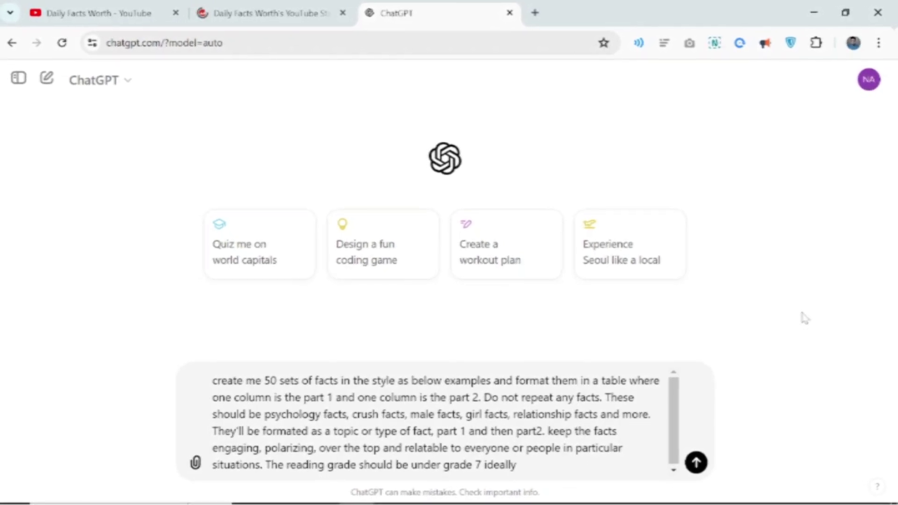
pyautogui.press('Return')
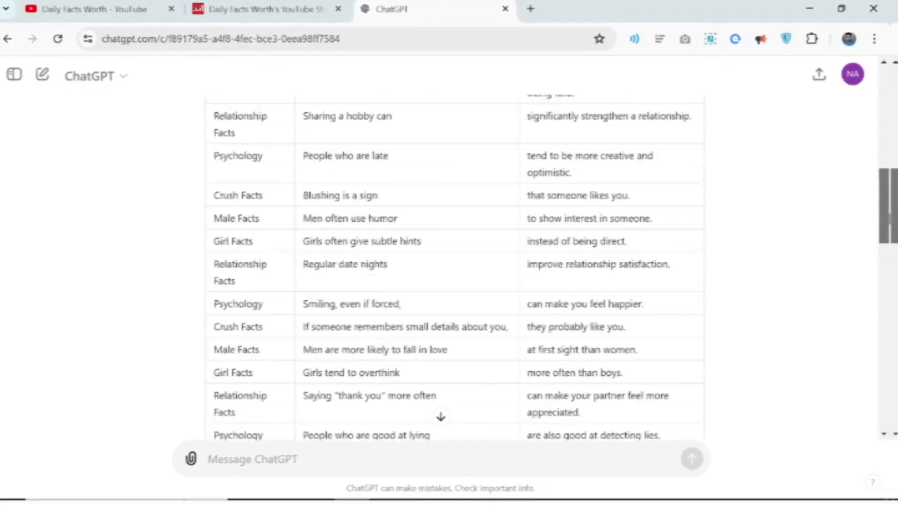
pyautogui.scroll(5, 155, 243)
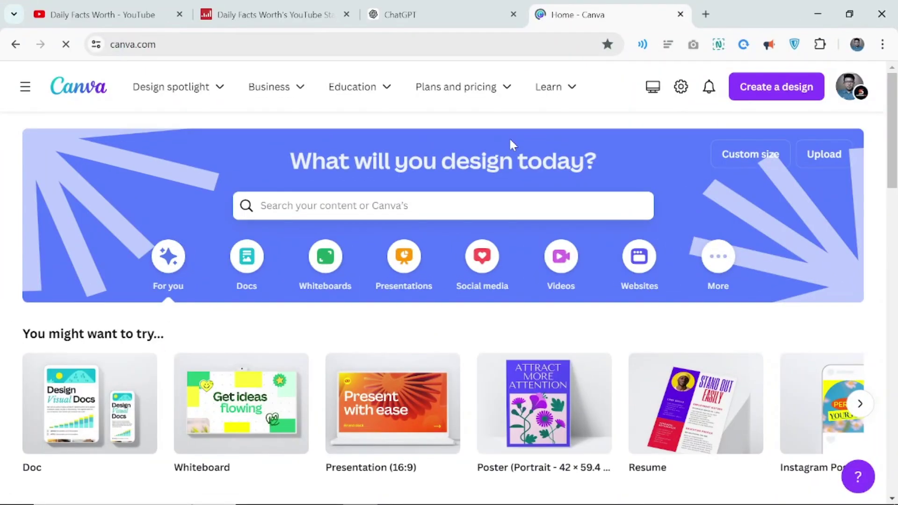
# In Canva, search for "shorts", open the YouTube Shorts templates and create a blank YouTube Shorts design
pyautogui.write('s')
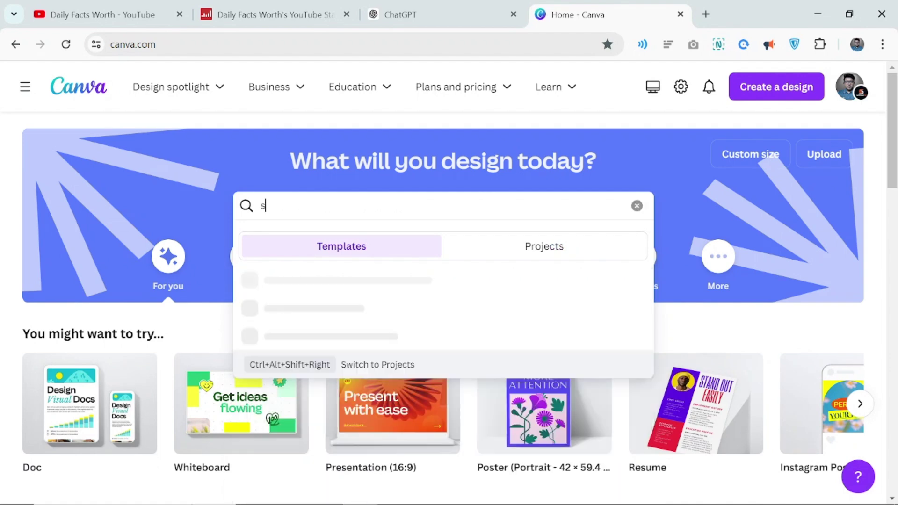
pyautogui.write('horts')
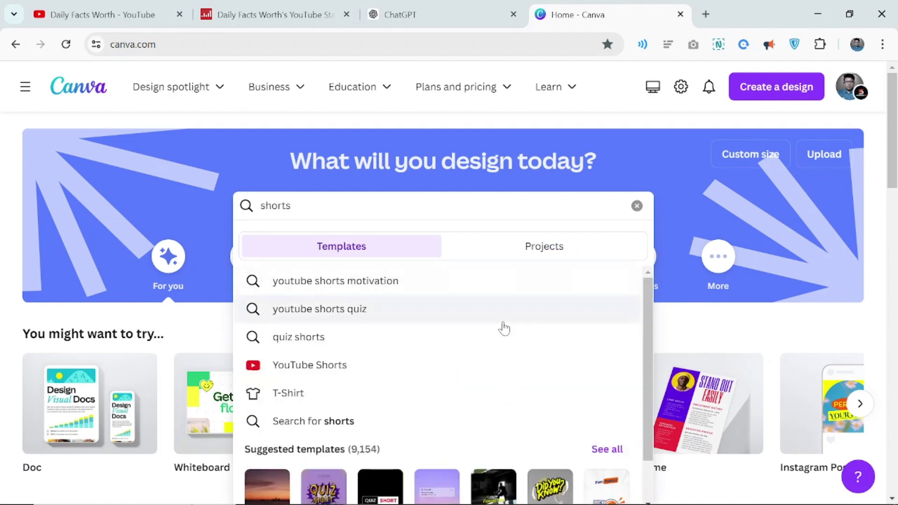
pyautogui.click(463, 367)
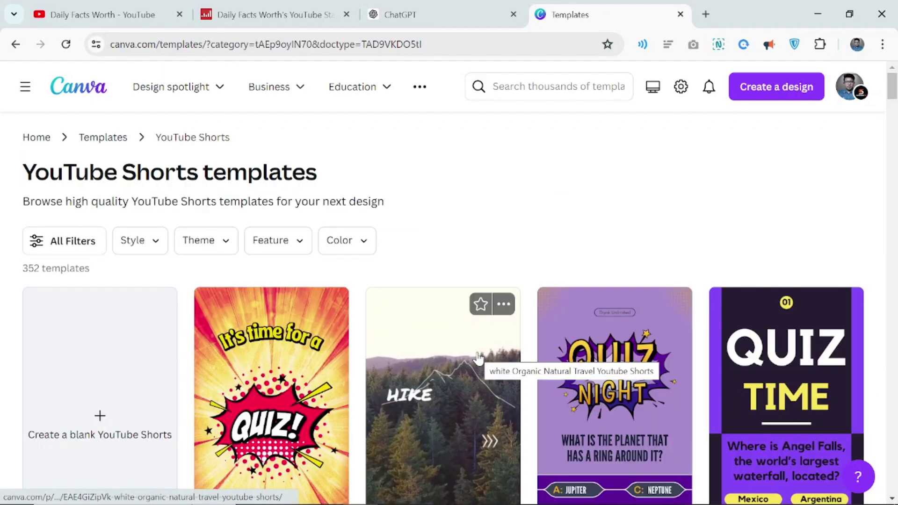
pyautogui.scroll(-1, 611, 238)
pyautogui.scroll(-3, 611, 238)
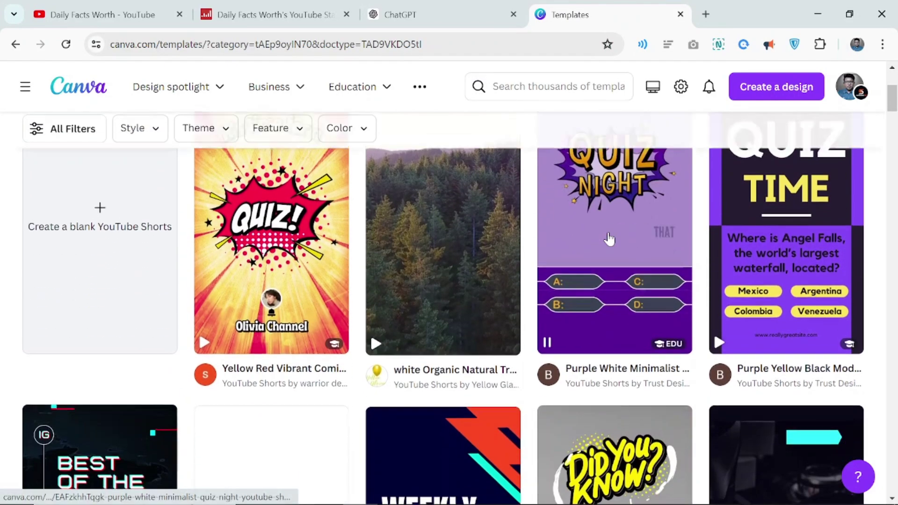
pyautogui.scroll(3, 610, 239)
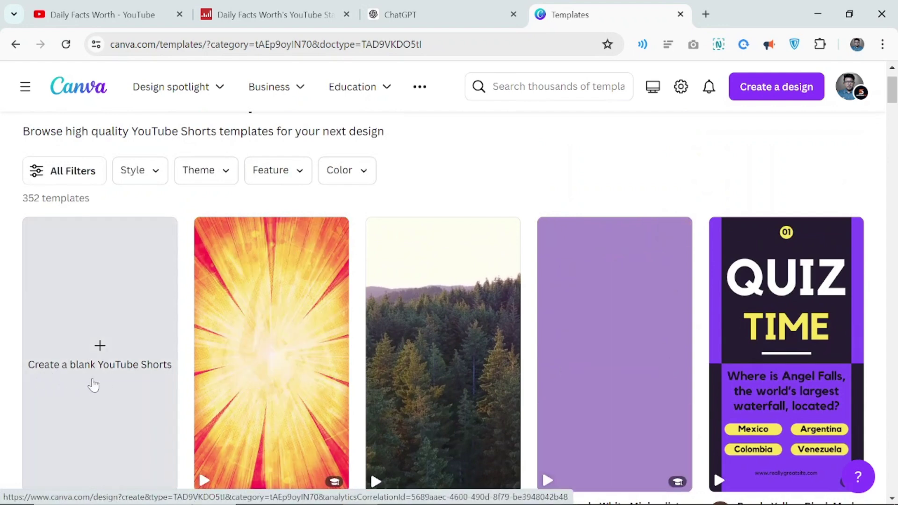
pyautogui.click(101, 350)
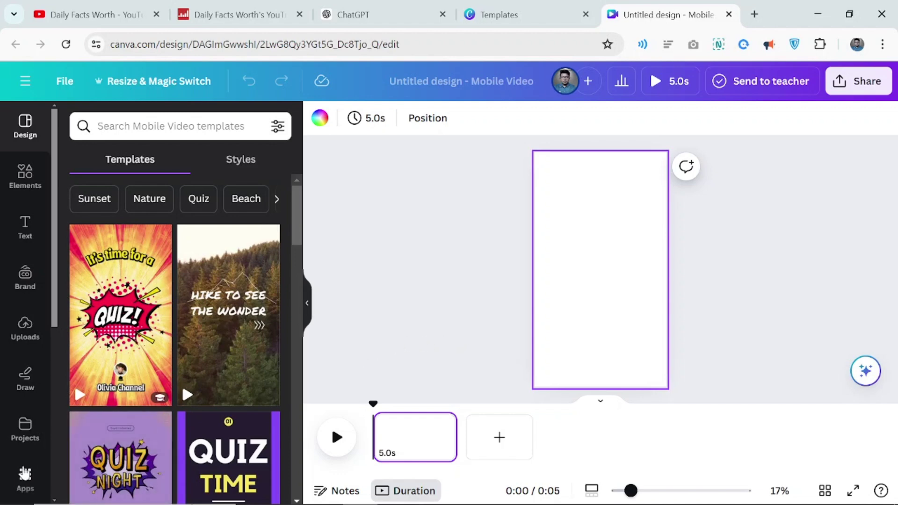
# Insert the recently used 32-second beach sunset video and enlarge it to cover the whole page
pyautogui.click(22, 476)
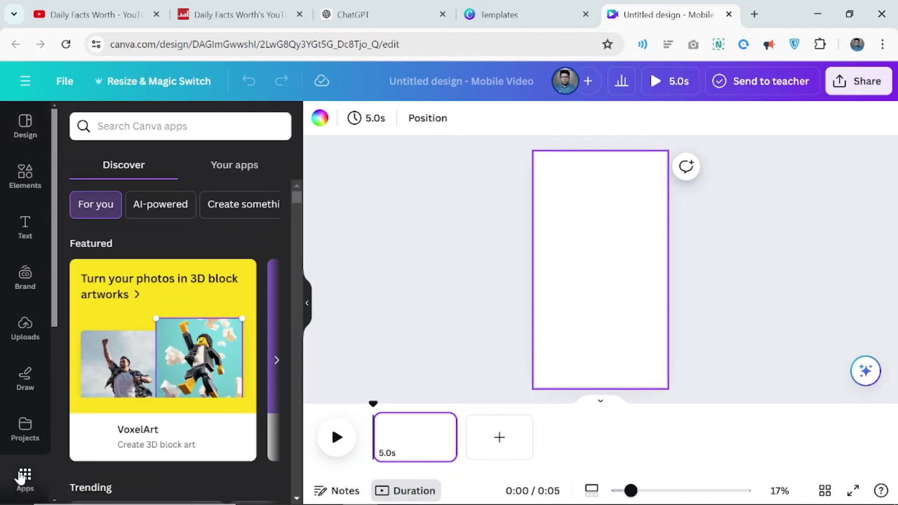
pyautogui.scroll(-10, 136, 299)
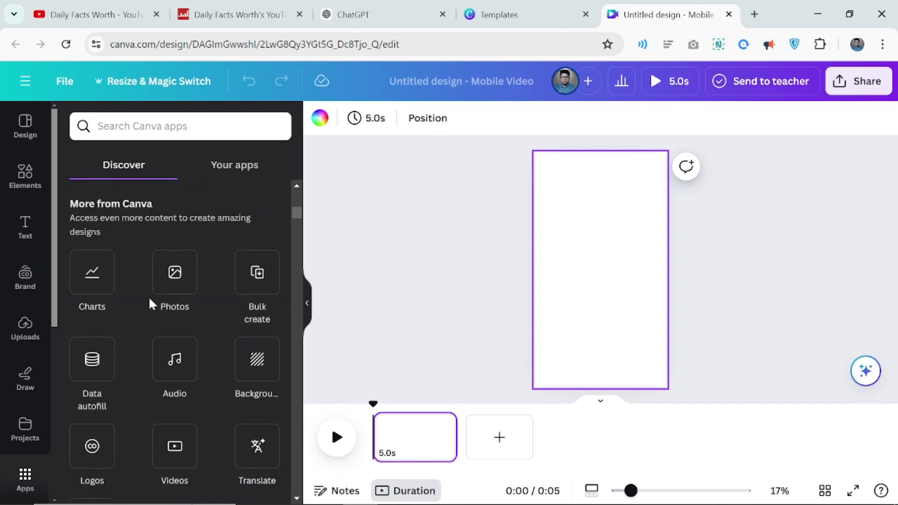
pyautogui.click(173, 317)
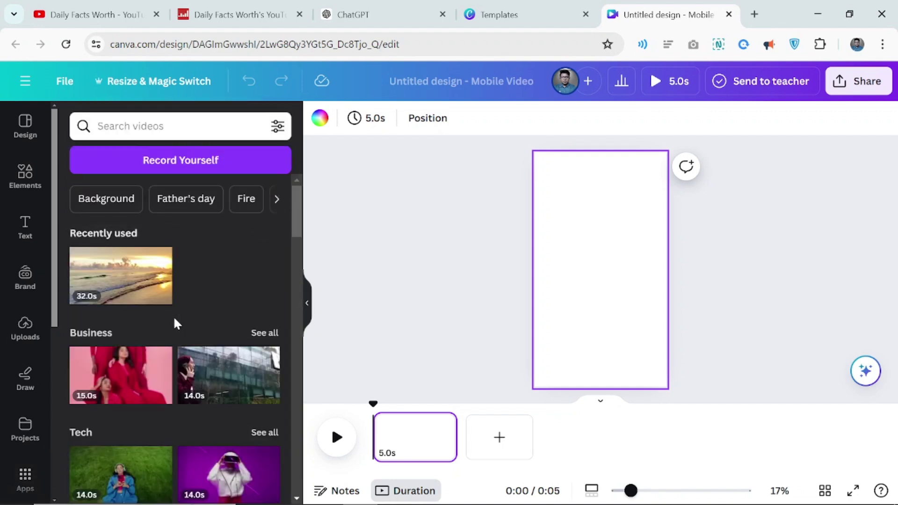
pyautogui.click(134, 279)
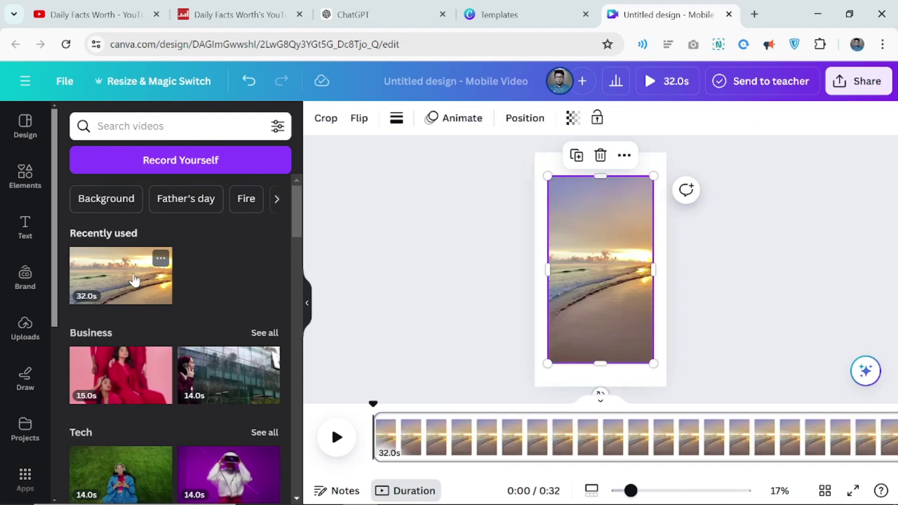
pyautogui.moveTo(545, 174); pyautogui.dragTo(534, 152)
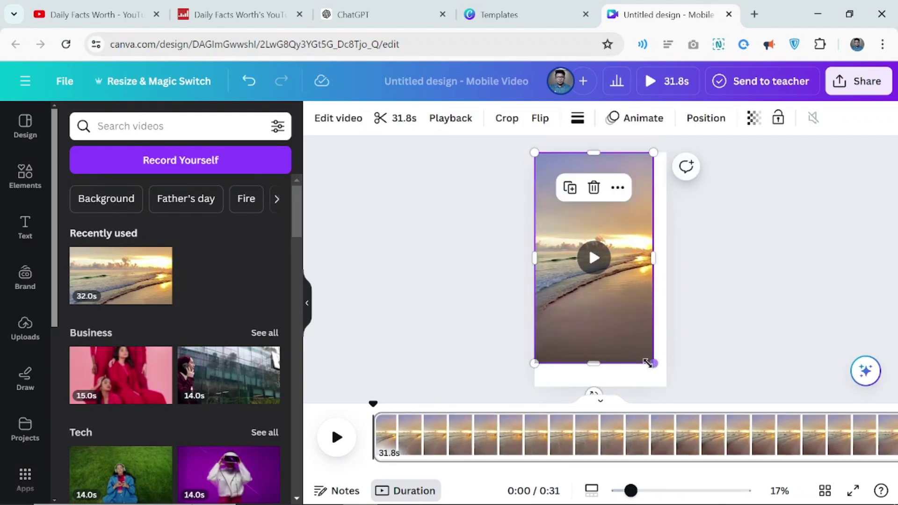
pyautogui.moveTo(653, 363); pyautogui.dragTo(665, 388)
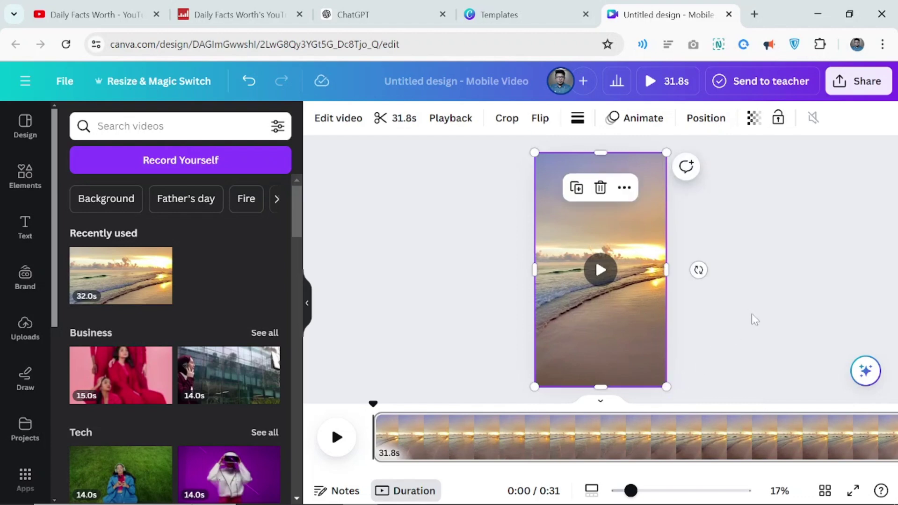
pyautogui.click(780, 269)
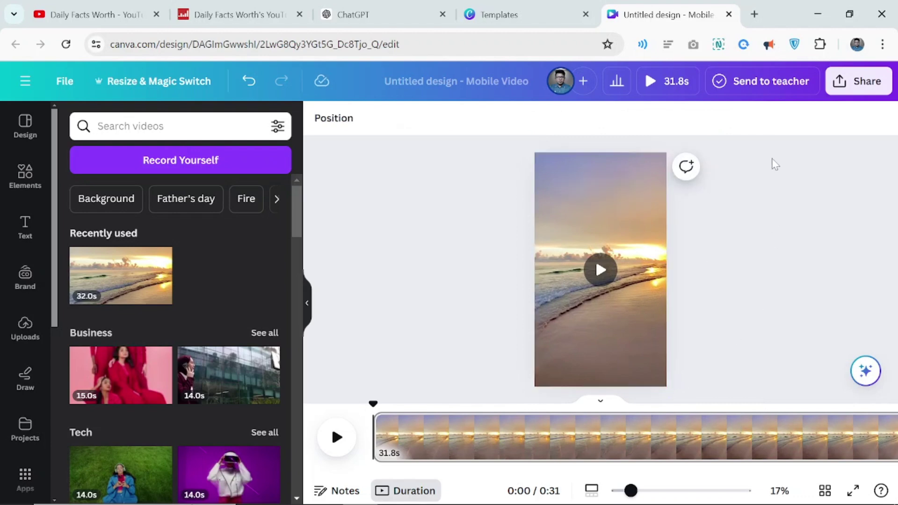
# Lock the position of the beach video on the page
pyautogui.click(644, 222)
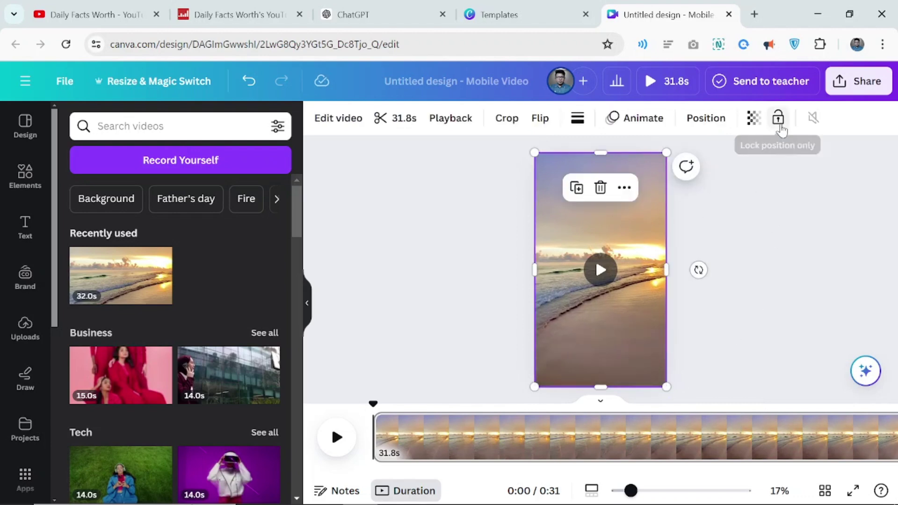
pyautogui.click(778, 117)
pyautogui.click(773, 249)
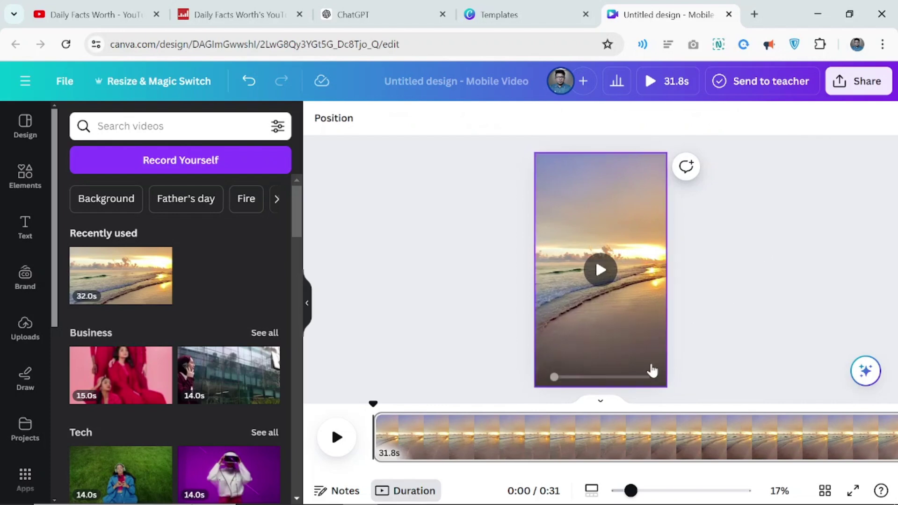
# Trim the beach clip on the timeline to 10.2 s
pyautogui.moveTo(582, 470); pyautogui.dragTo(662, 472)
pyautogui.moveTo(811, 437); pyautogui.dragTo(544, 433)
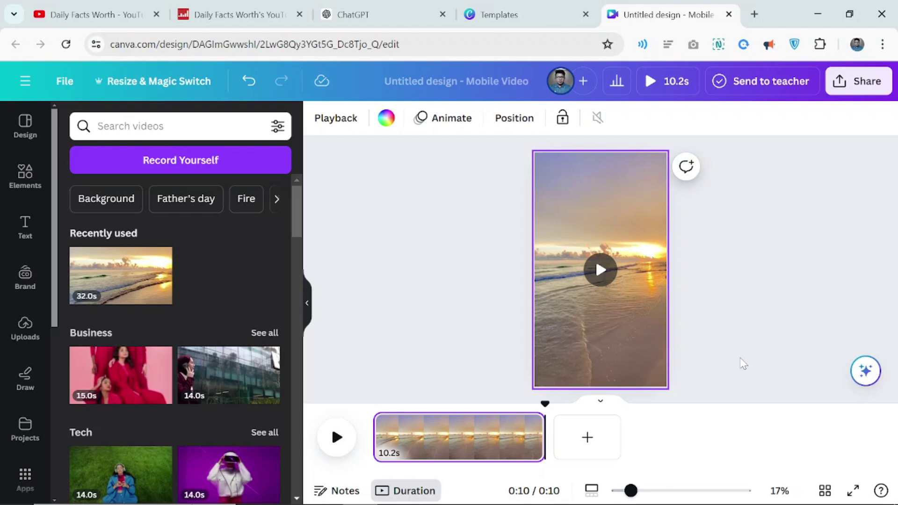
pyautogui.click(742, 364)
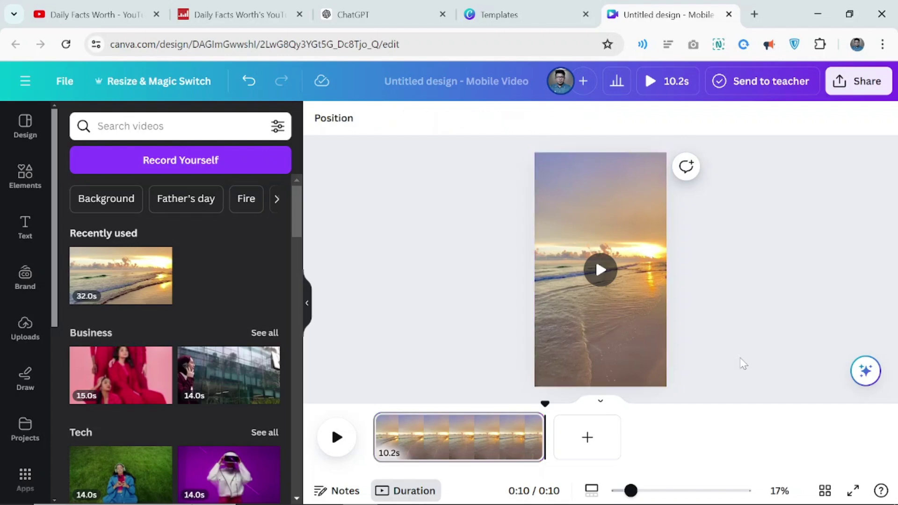
# Add a heading reading "topic" and move it near the upper edge of the page
pyautogui.click(23, 231)
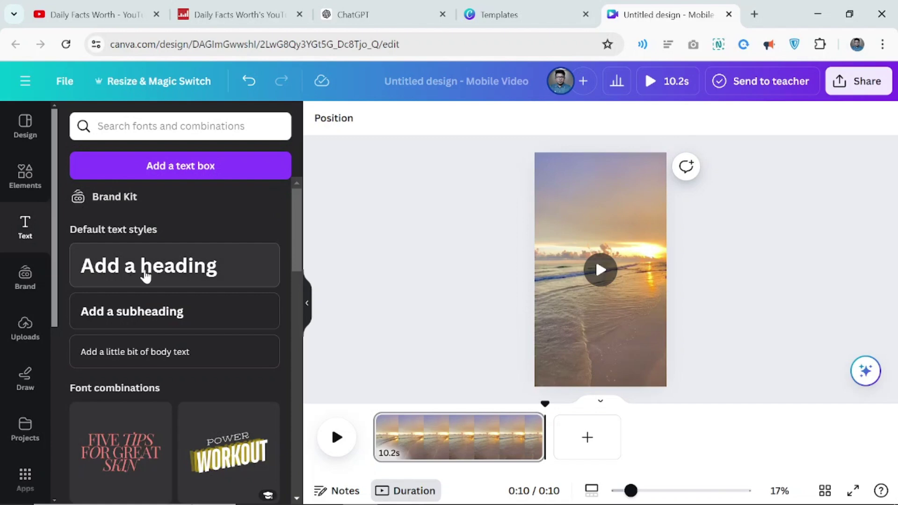
pyautogui.click(164, 265)
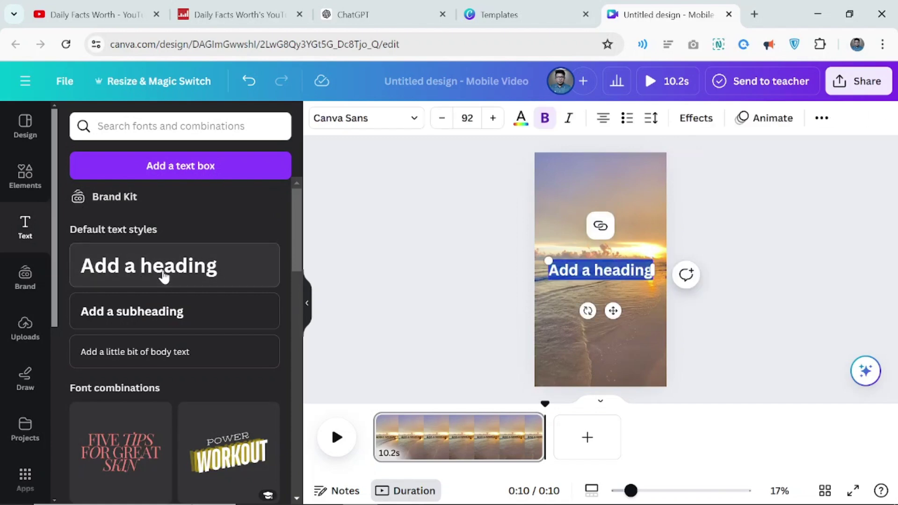
pyautogui.write('topic')
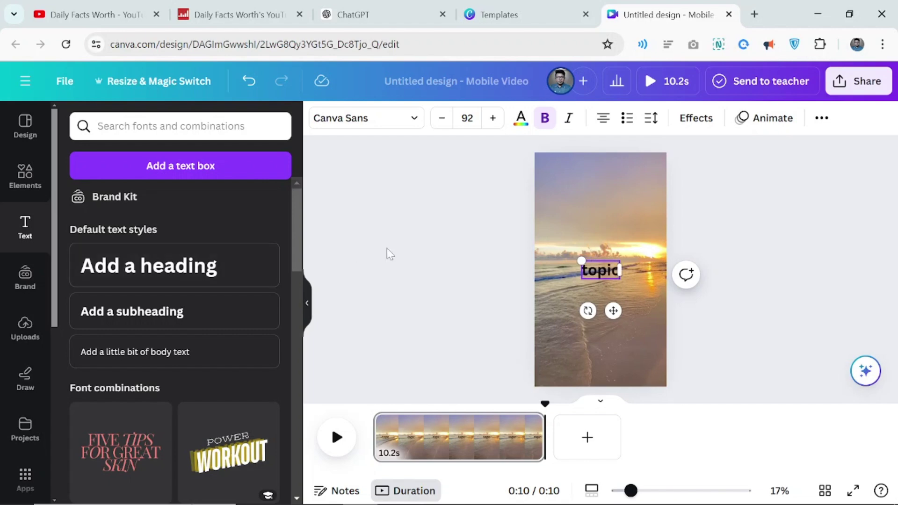
pyautogui.click(625, 277)
pyautogui.click(618, 278)
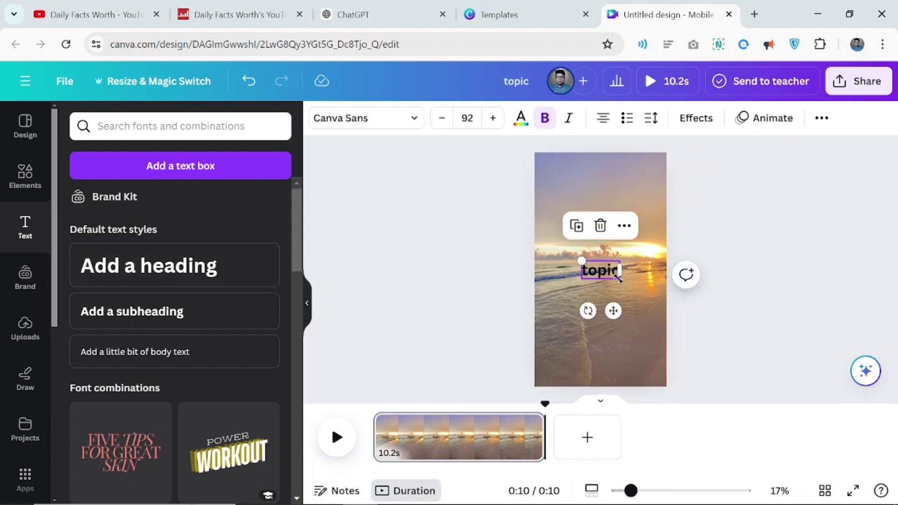
pyautogui.moveTo(607, 271); pyautogui.dragTo(599, 184)
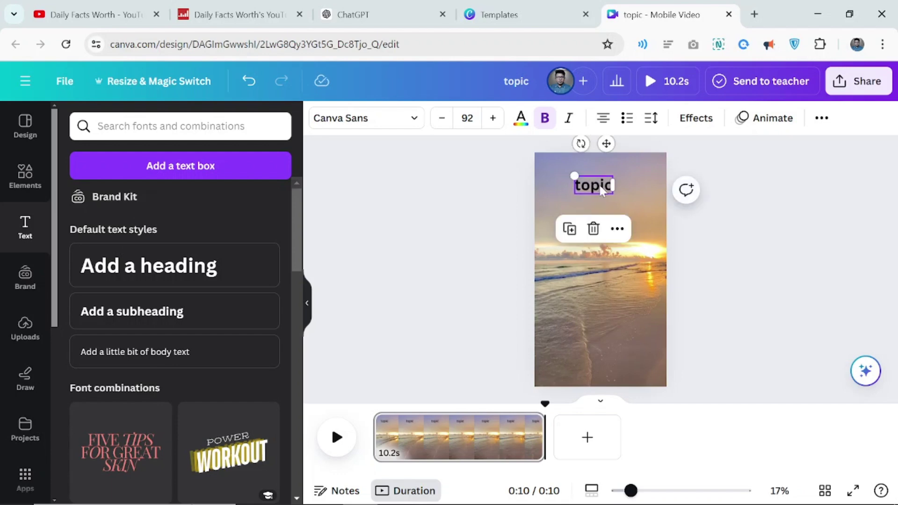
# Set the "topic" text to font size 80 and colour it white
pyautogui.click(467, 117)
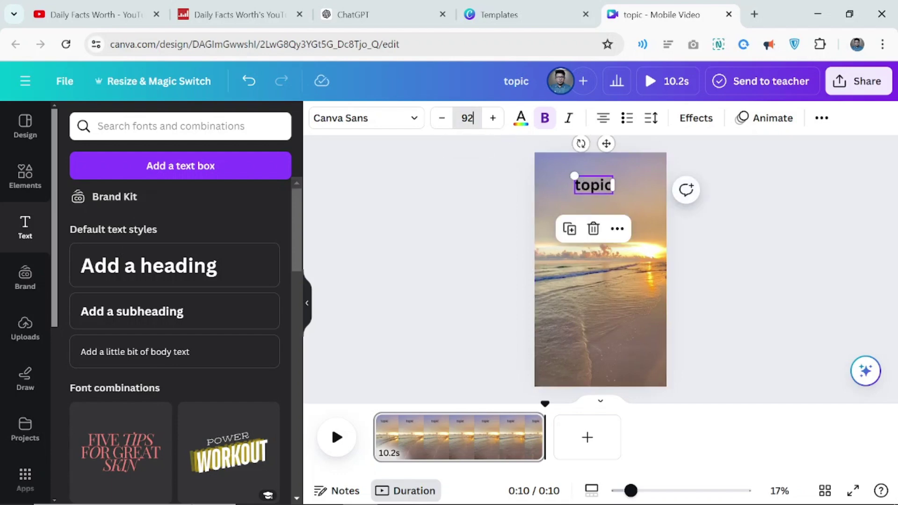
pyautogui.scroll(-5, 477, 322)
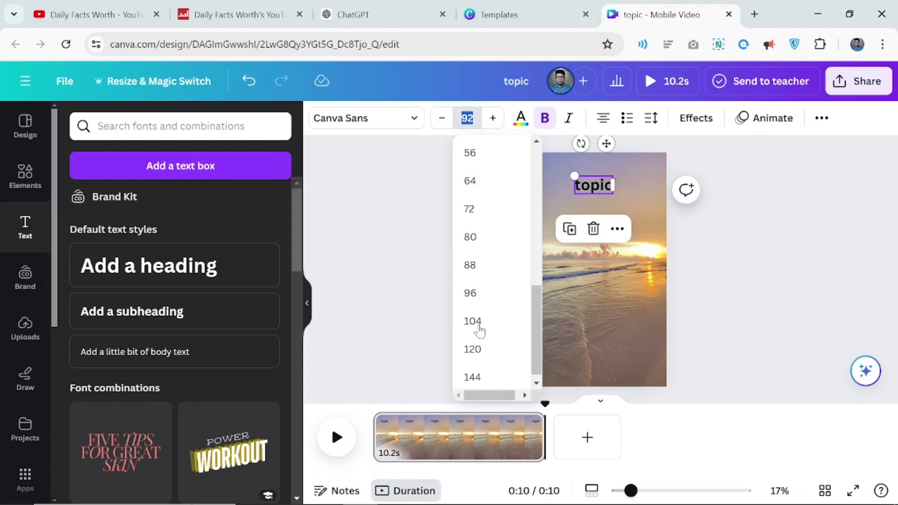
pyautogui.click(478, 233)
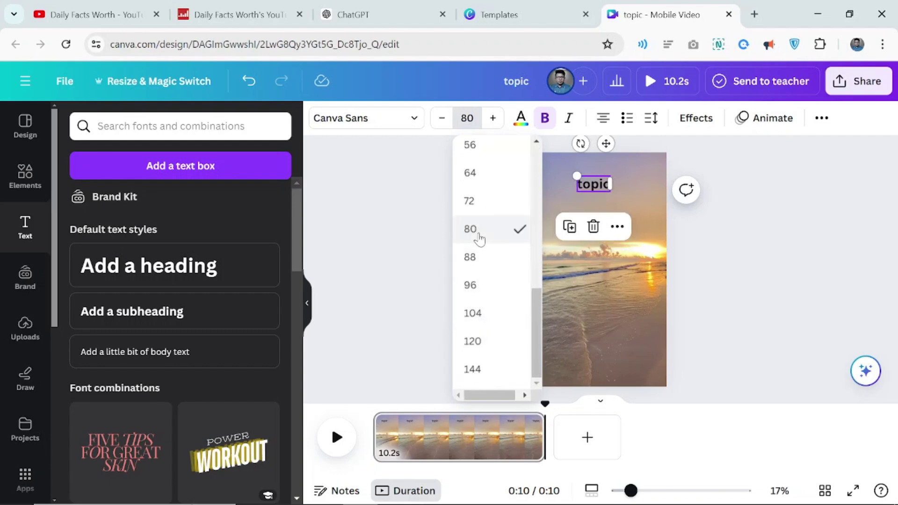
pyautogui.click(521, 123)
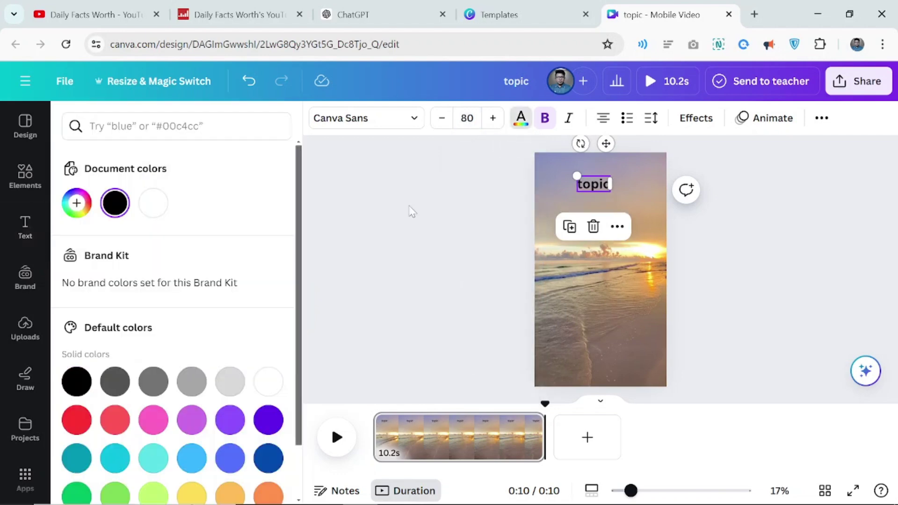
pyautogui.click(267, 381)
pyautogui.press('Escape')
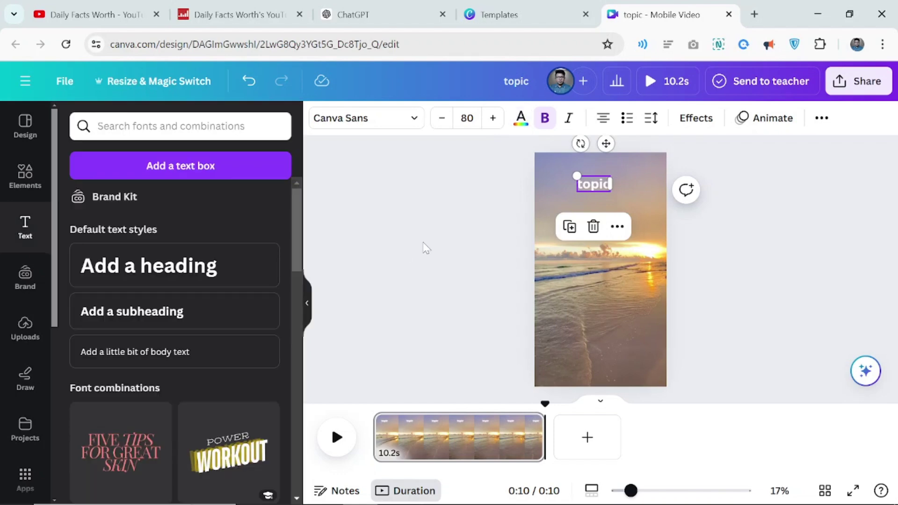
# Apply the Background text effect to the "topic" heading
pyautogui.click(697, 119)
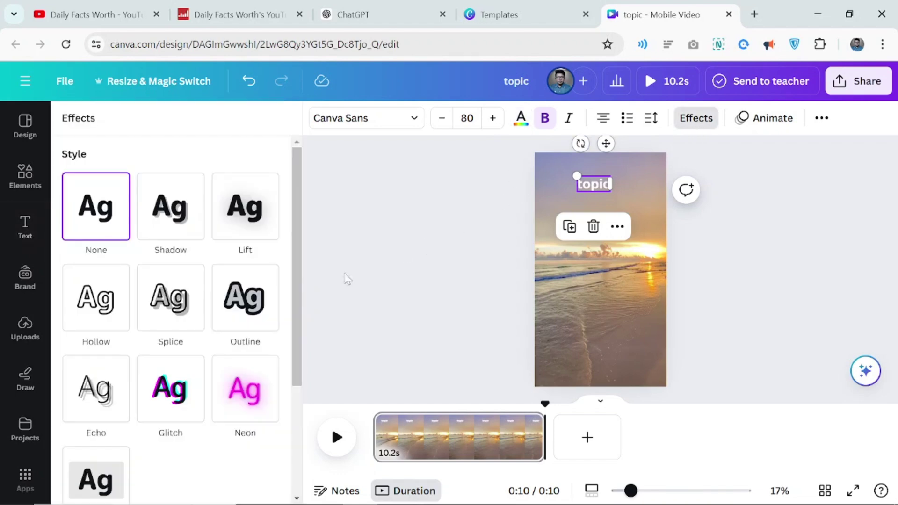
pyautogui.scroll(-1, 150, 471)
pyautogui.scroll(-2, 149, 471)
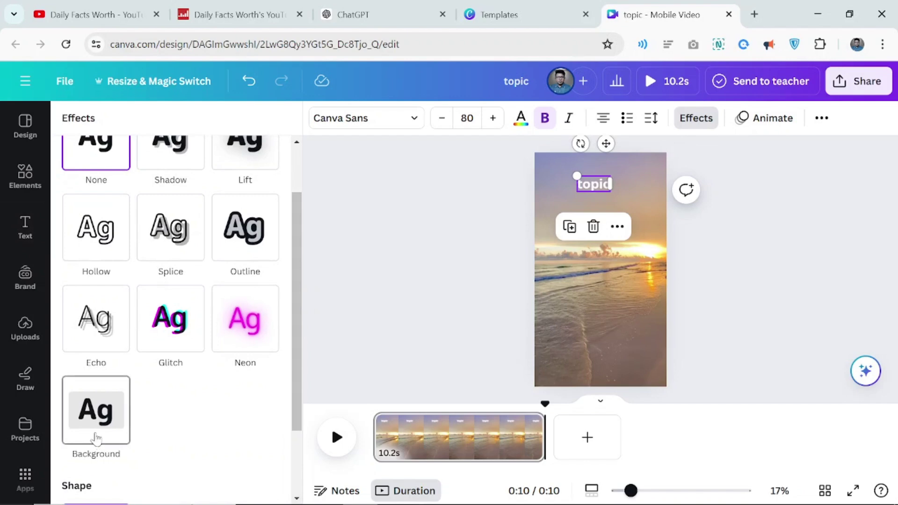
pyautogui.click(96, 438)
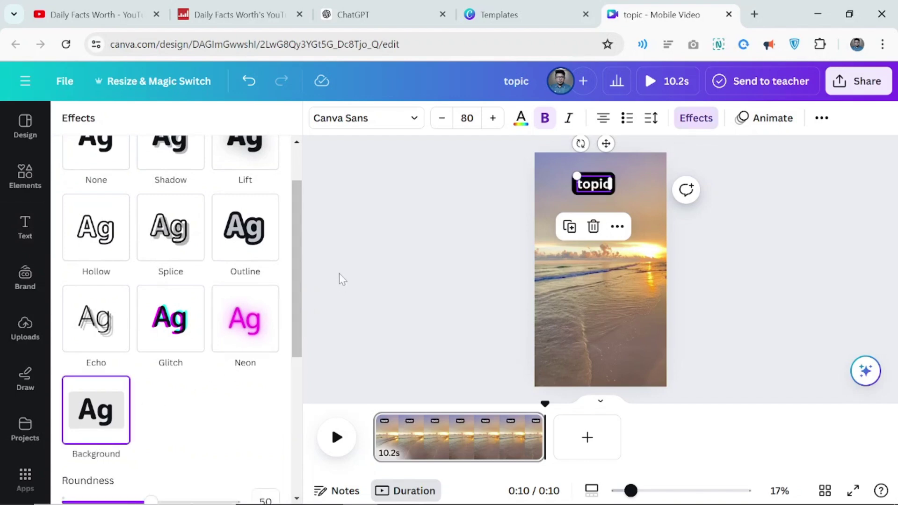
pyautogui.press('Escape')
# Duplicate the "topic" heading, place the copy near the middle of the page, and change its text to "part 1"
pyautogui.rightClick(597, 188)
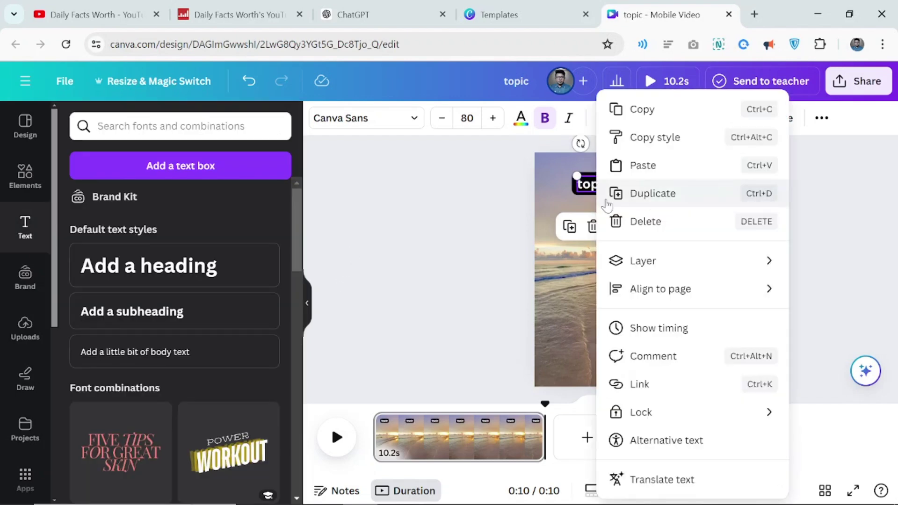
pyautogui.click(637, 197)
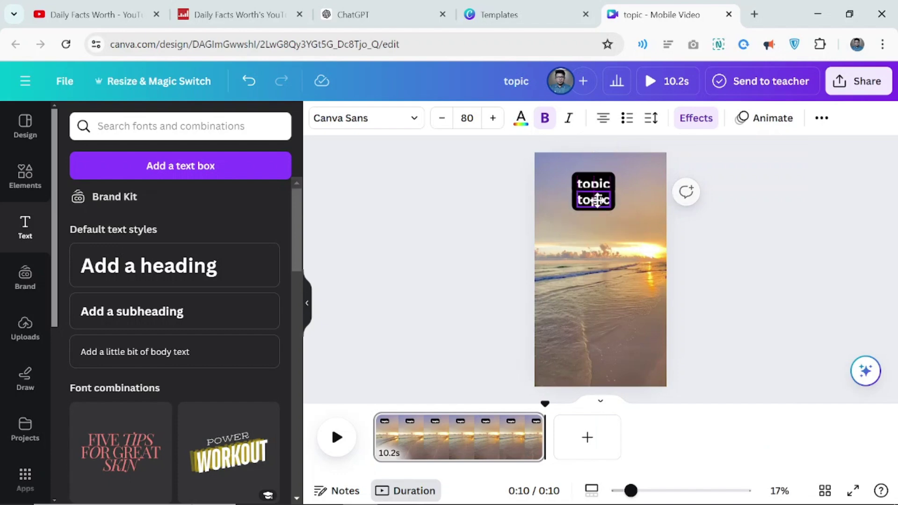
pyautogui.moveTo(597, 200); pyautogui.dragTo(599, 248)
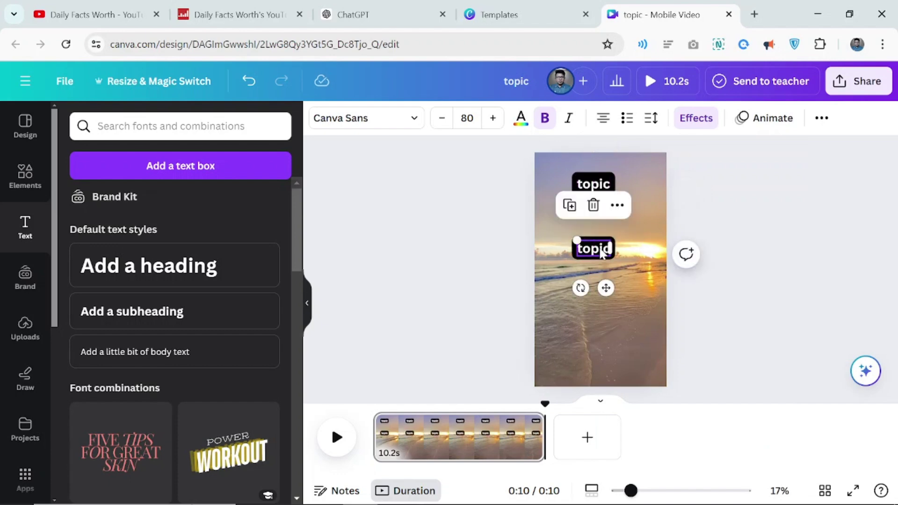
pyautogui.doubleClick(600, 250)
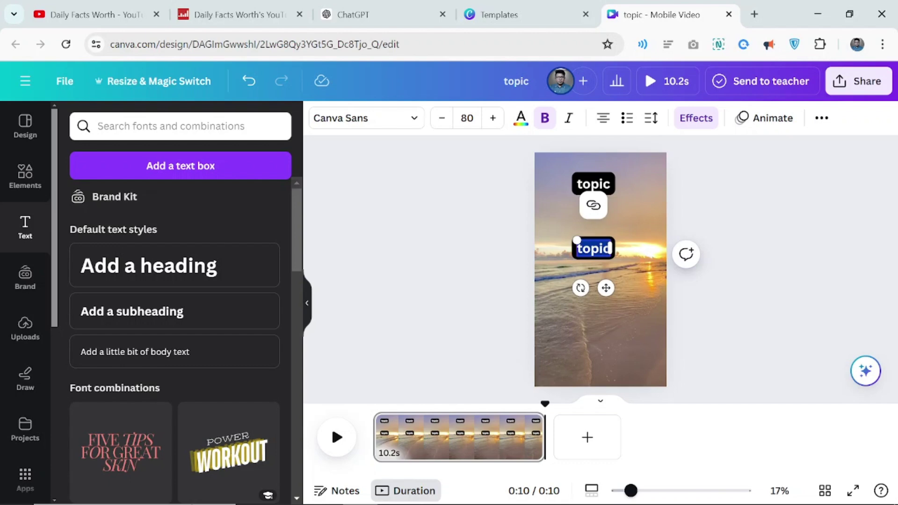
pyautogui.write('part')
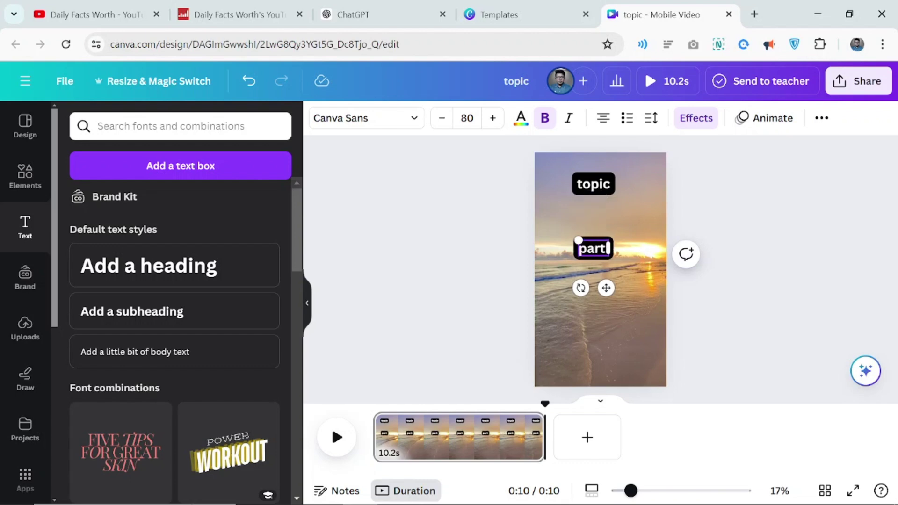
pyautogui.write(' 1')
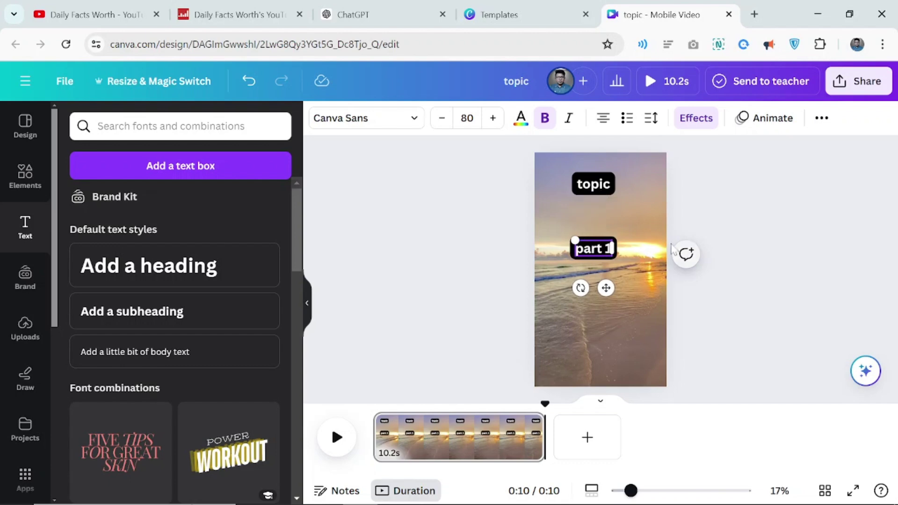
# Remove the Background effect from the "part 1" text by setting its effect style to None
pyautogui.click(595, 257)
pyautogui.click(611, 250)
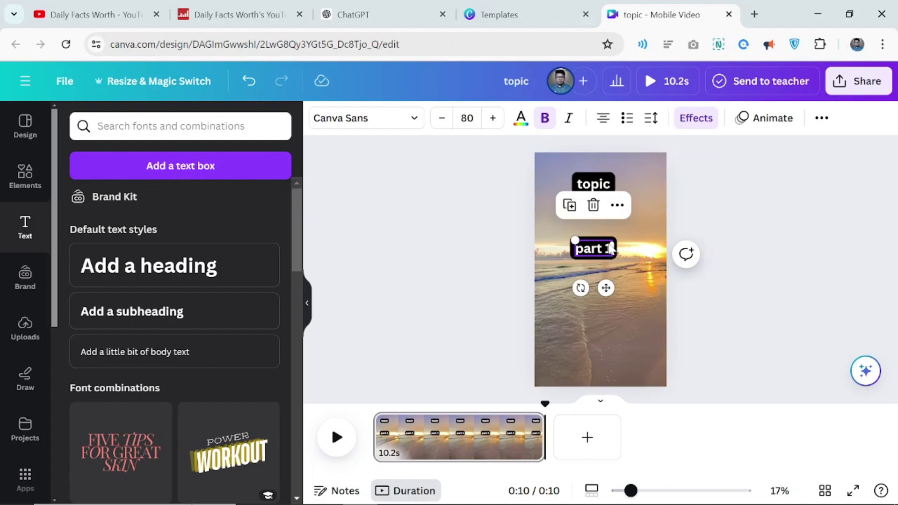
pyautogui.click(696, 118)
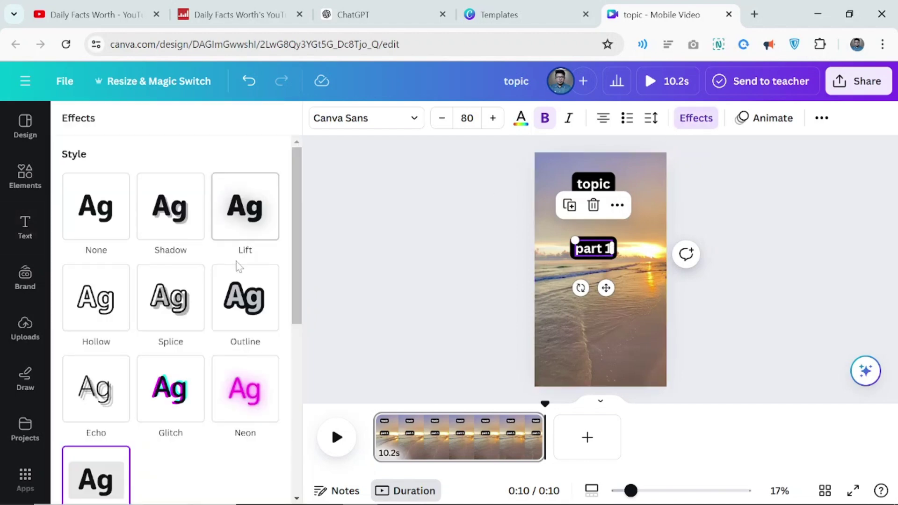
pyautogui.click(89, 227)
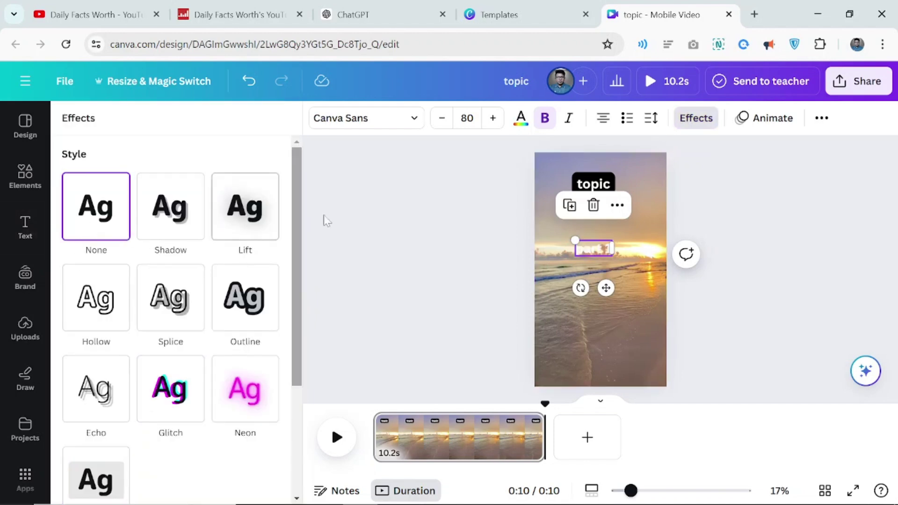
pyautogui.click(447, 212)
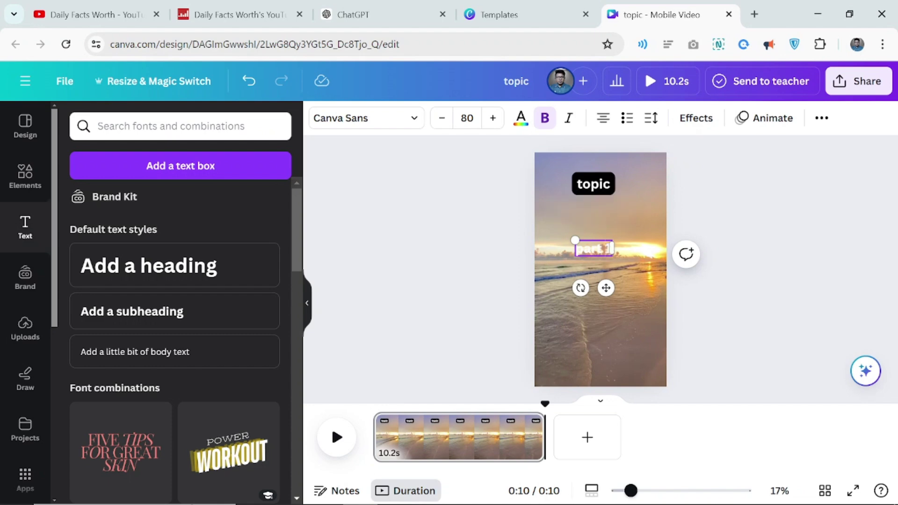
# Duplicate the "part 1" text, place the copy just below it, and change its text to "part 2"
pyautogui.click(595, 258)
pyautogui.click(601, 252)
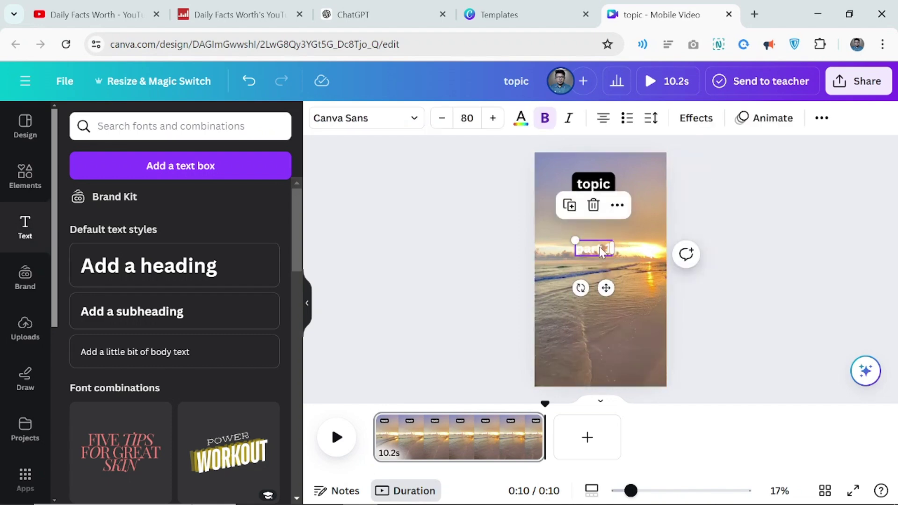
pyautogui.click(569, 205)
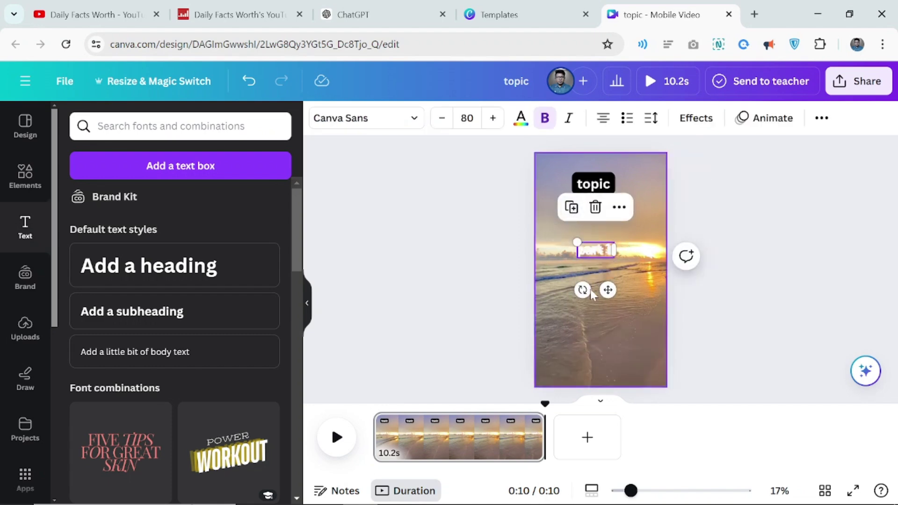
pyautogui.moveTo(596, 252); pyautogui.dragTo(598, 270)
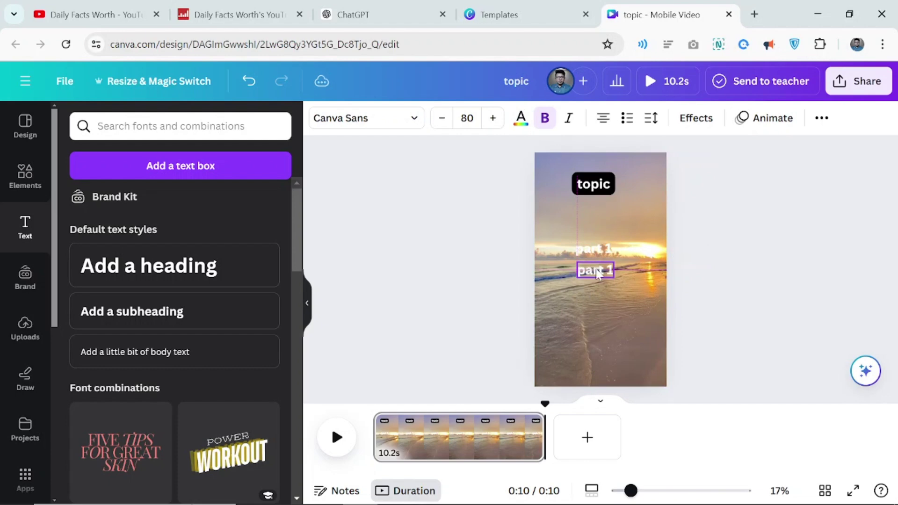
pyautogui.doubleClick(610, 270)
pyautogui.click(611, 270)
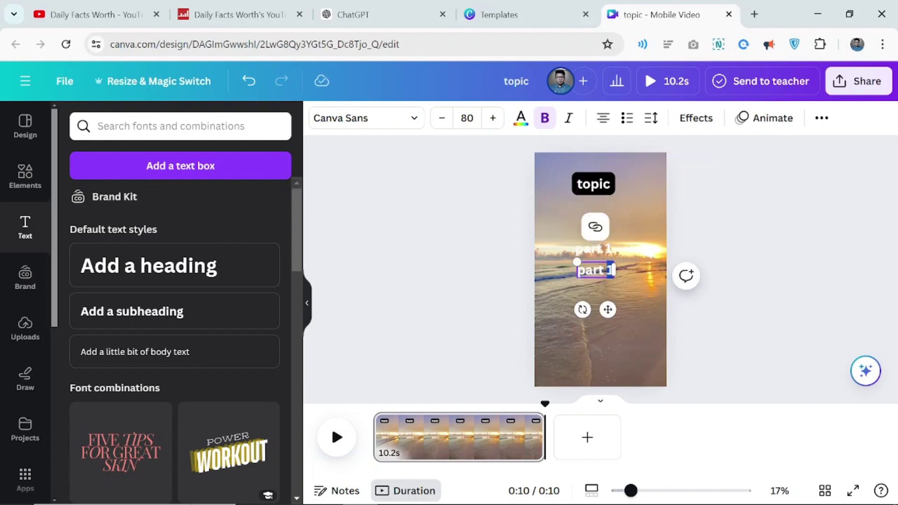
pyautogui.write('2')
pyautogui.click(730, 267)
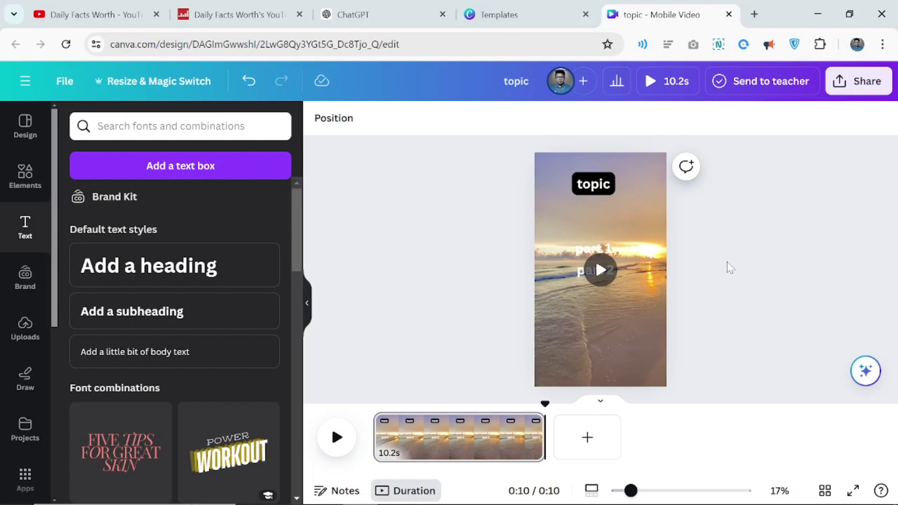
# Show the timing of the "part 1" text and shorten it to the first half of the clip, about 5 s
pyautogui.click(607, 250)
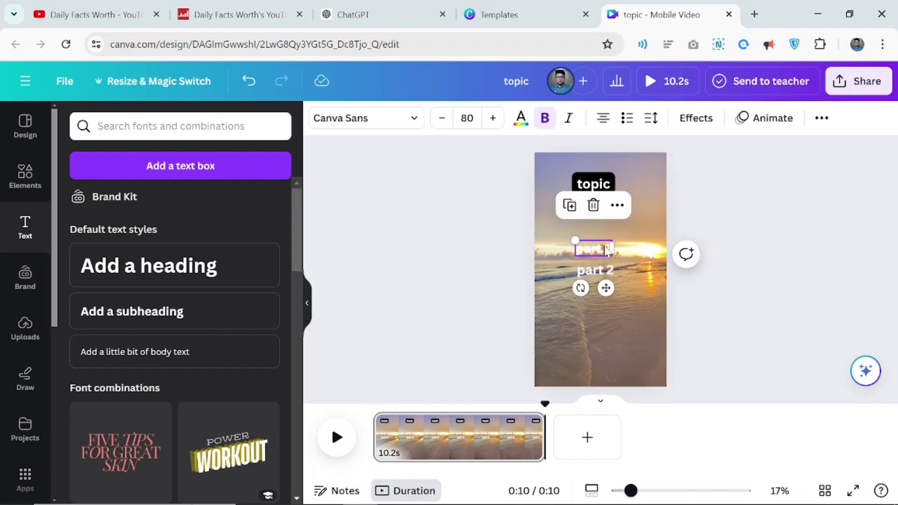
pyautogui.rightClick(606, 250)
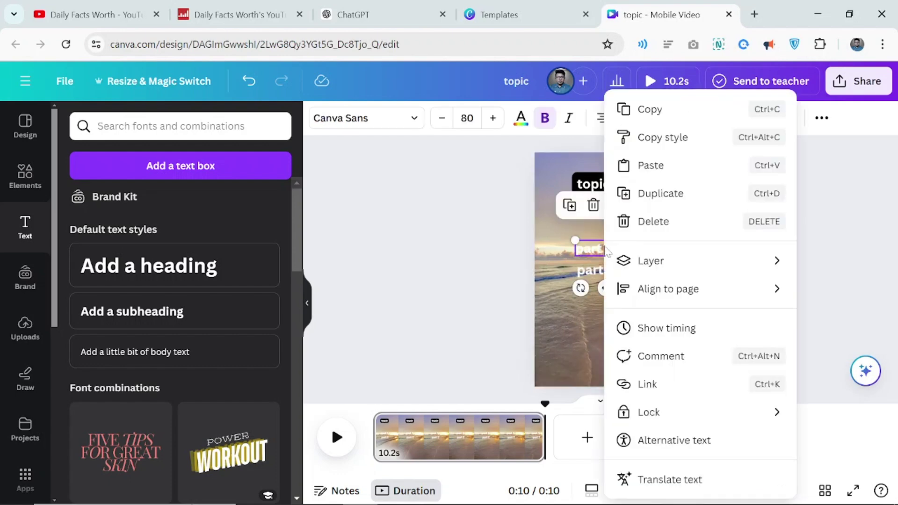
pyautogui.click(670, 329)
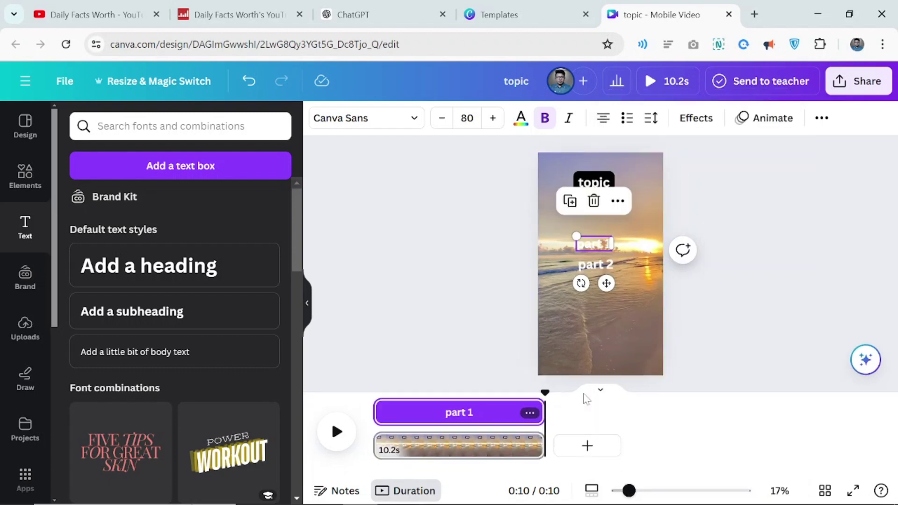
pyautogui.moveTo(543, 412); pyautogui.dragTo(456, 414)
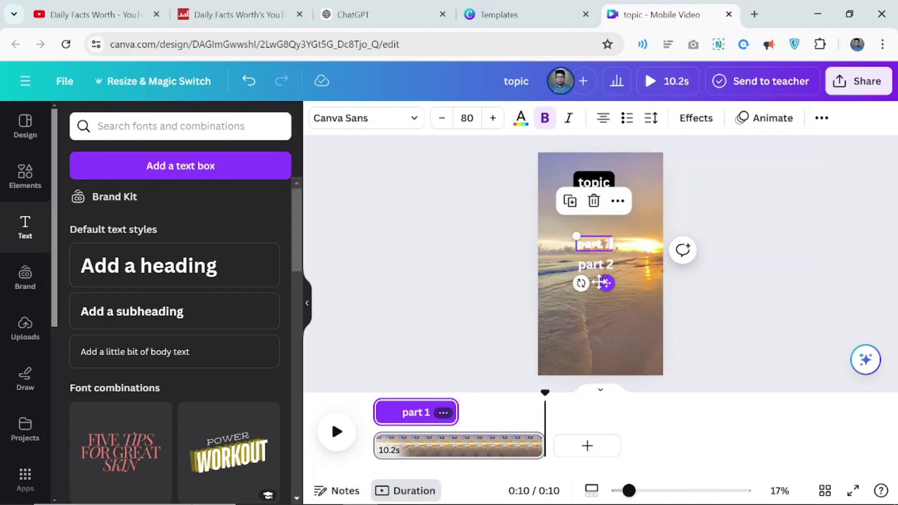
# Show the timing of the "part 2" text and trim its start so it begins where "part 1" ends
pyautogui.click(602, 265)
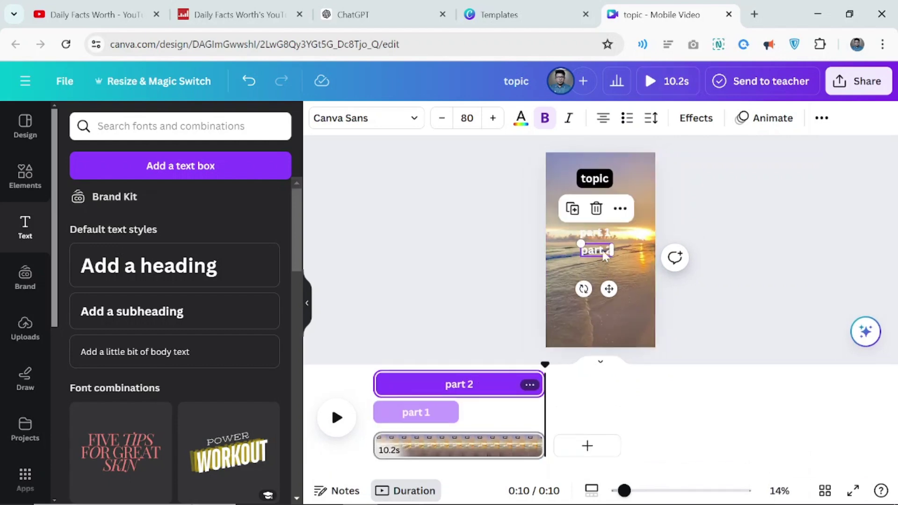
pyautogui.rightClick(603, 266)
pyautogui.click(375, 389)
pyautogui.moveTo(376, 389); pyautogui.dragTo(458, 394)
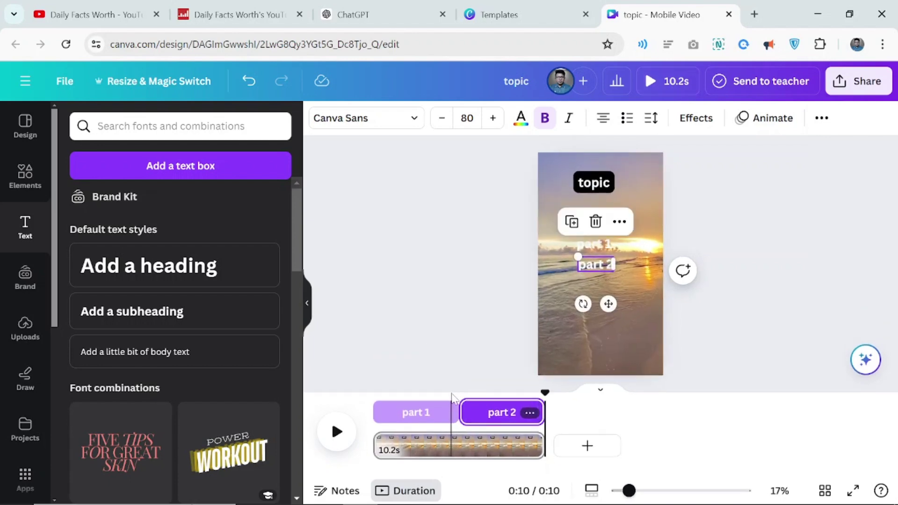
pyautogui.click(442, 355)
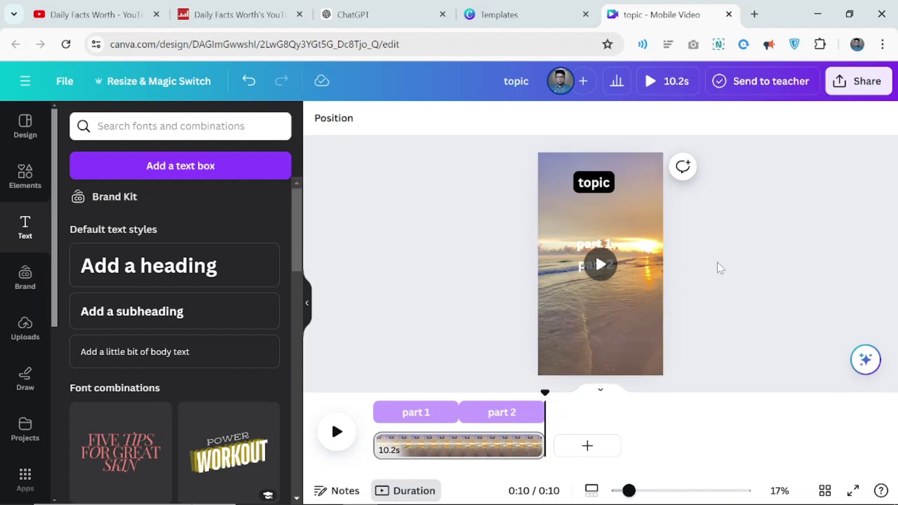
# Reduce the "part 2" text to font size 64
pyautogui.click(641, 273)
pyautogui.click(708, 234)
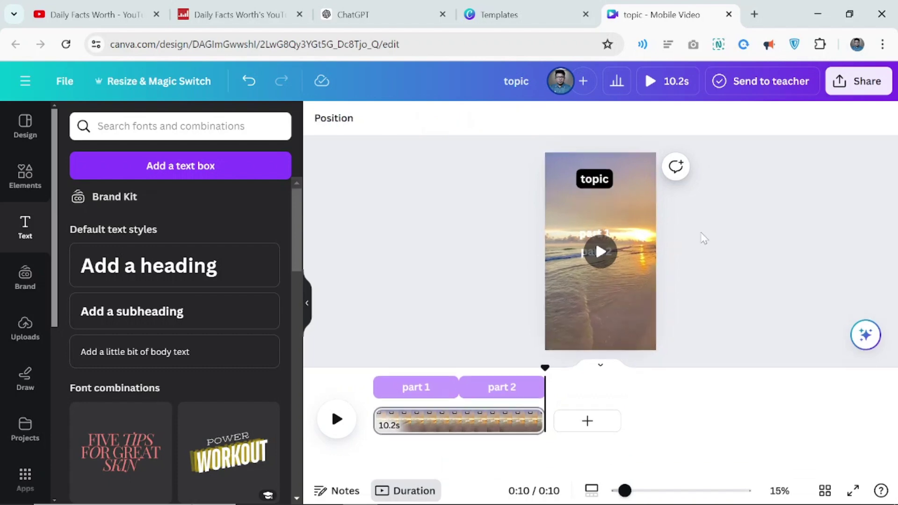
pyautogui.click(582, 264)
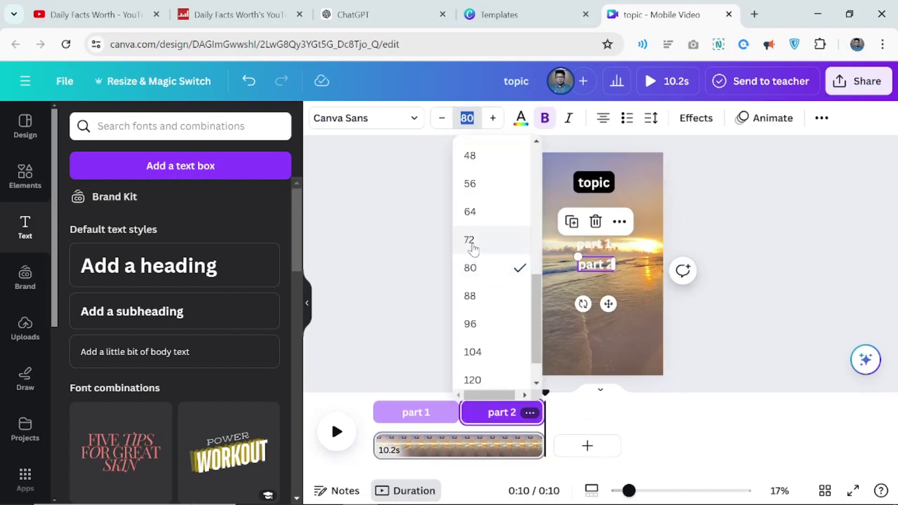
pyautogui.click(472, 244)
pyautogui.click(467, 118)
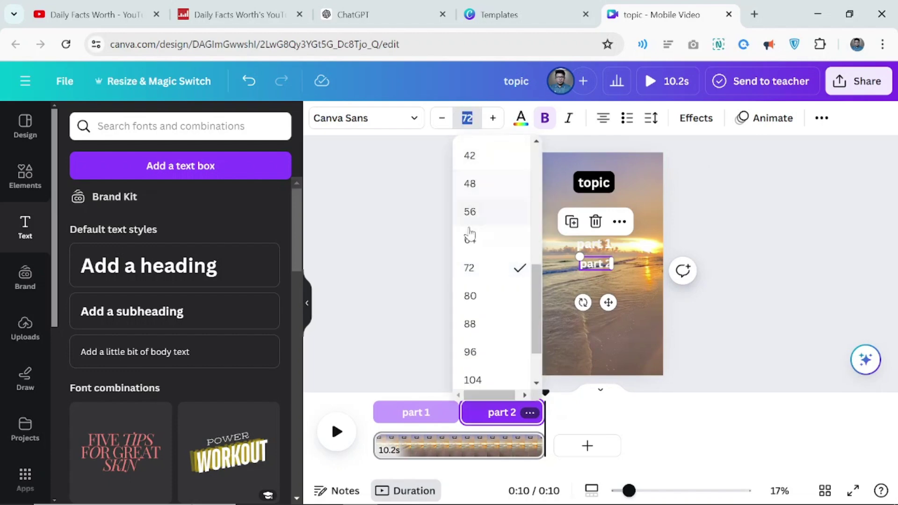
pyautogui.click(473, 242)
# Set the "part 1" text to font size 64
pyautogui.click(593, 245)
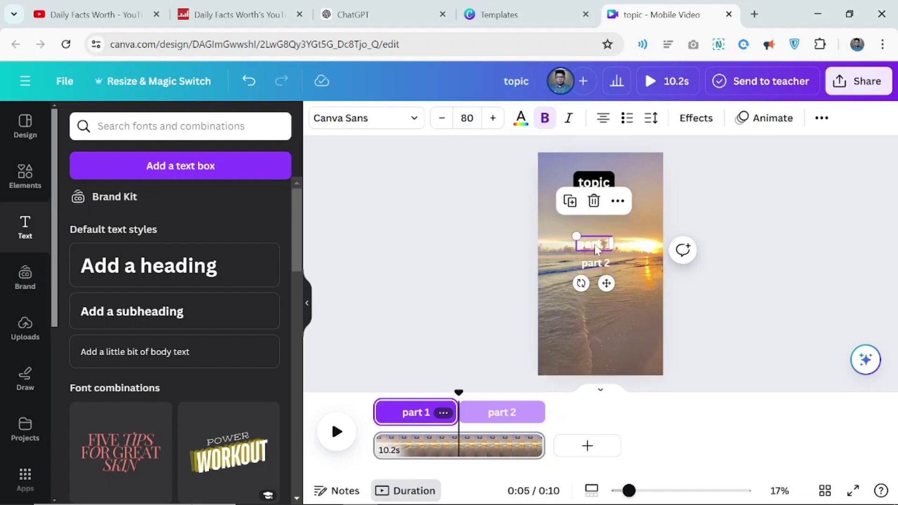
pyautogui.click(467, 118)
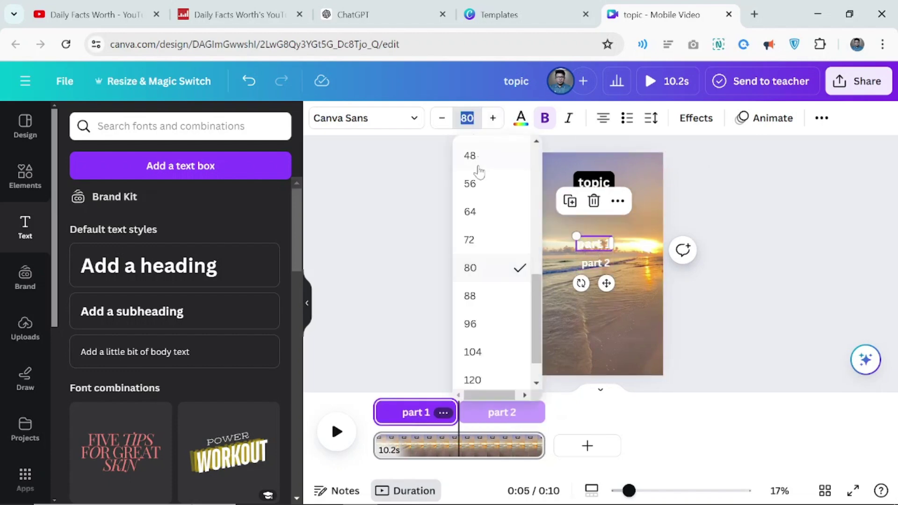
pyautogui.click(481, 212)
pyautogui.click(762, 247)
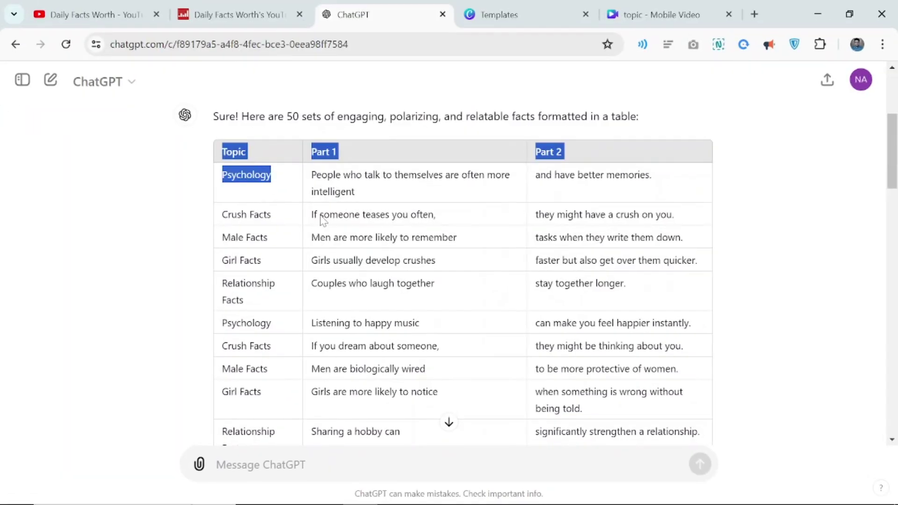
# Copy the entire facts table with the Topic, Part 1 and Part 2 columns from the ChatGPT answer
pyautogui.moveTo(290, 117); pyautogui.dragTo(698, 298)
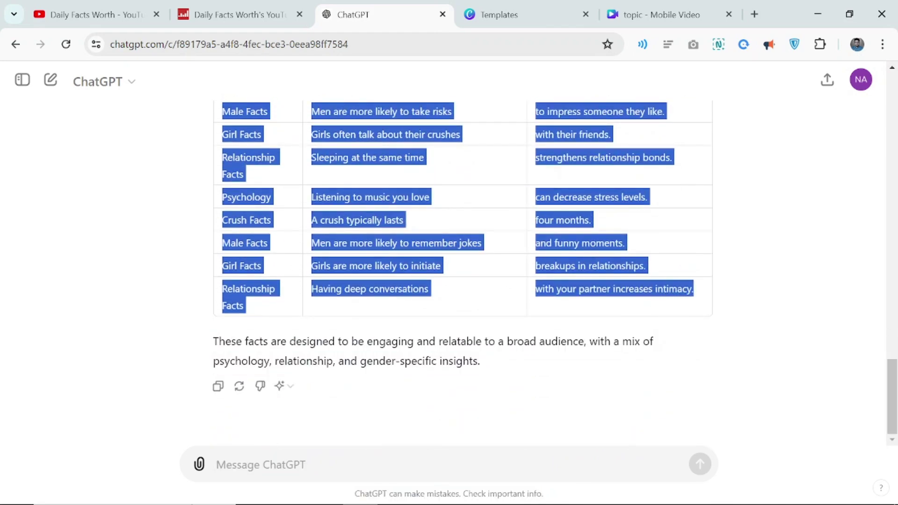
pyautogui.rightClick(687, 293)
pyautogui.click(459, 80)
# Switch to the Canva design and open the Bulk create app with manual data entry
pyautogui.click(655, 15)
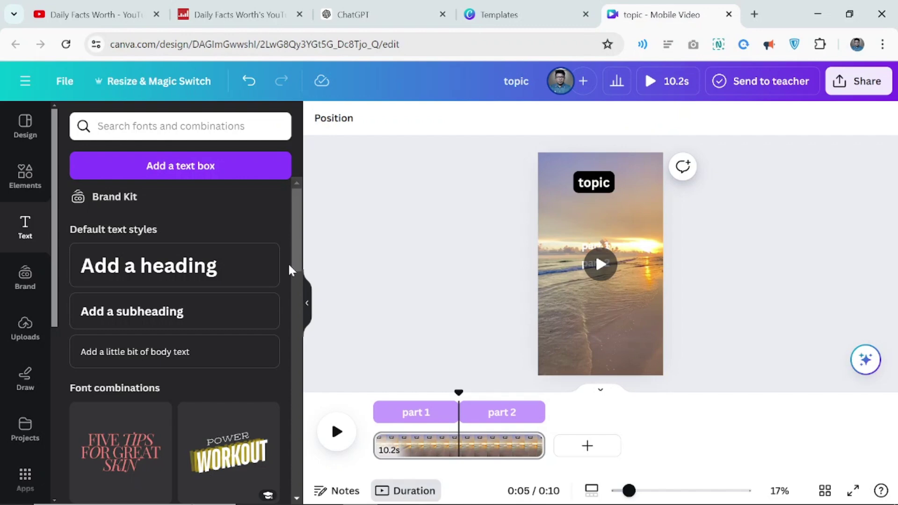
pyautogui.click(25, 479)
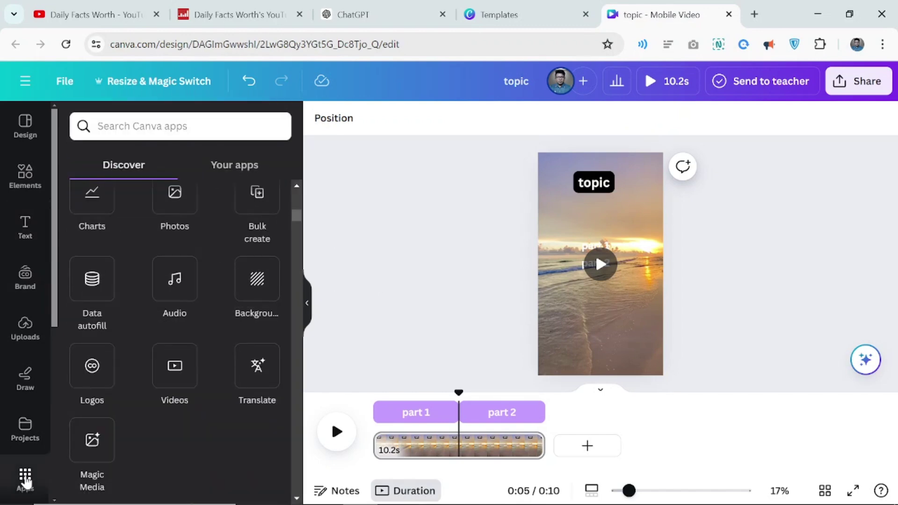
pyautogui.click(255, 196)
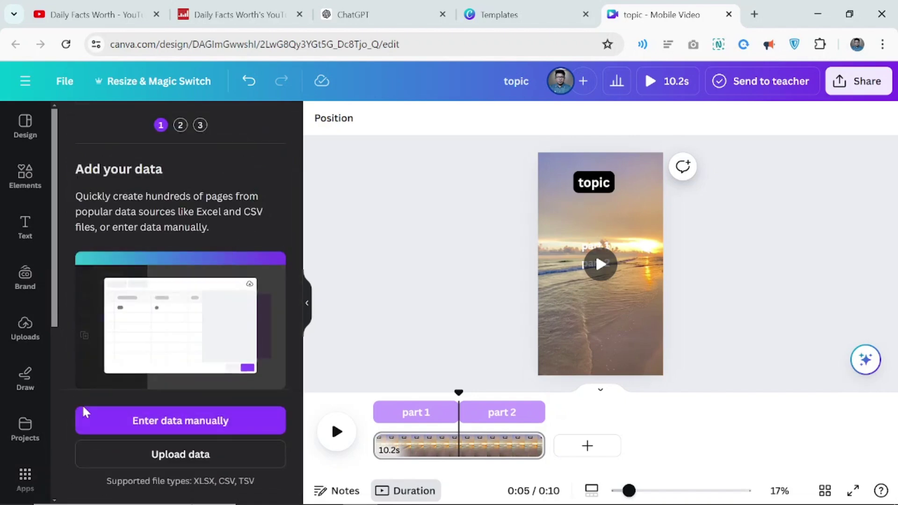
pyautogui.click(197, 424)
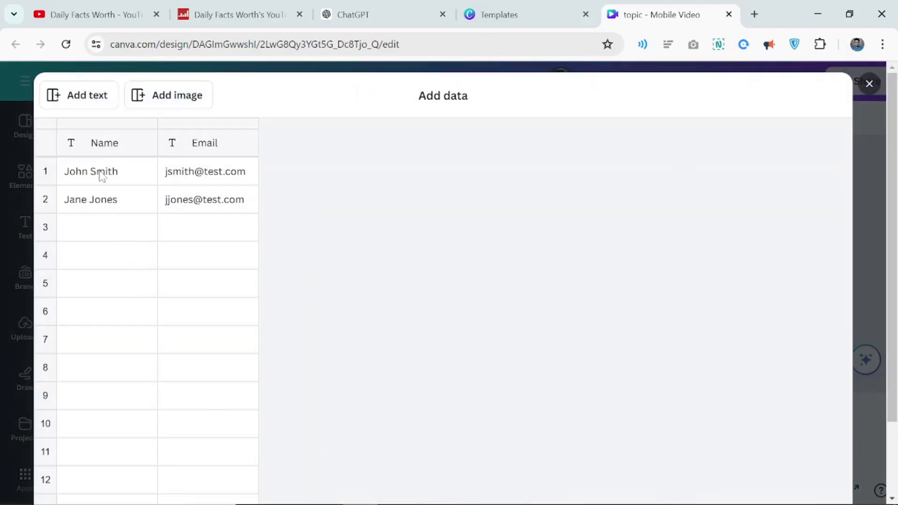
# Paste the copied facts table into the data grid from the first column header, replacing the sample data
pyautogui.click(97, 149)
pyautogui.rightClick(97, 149)
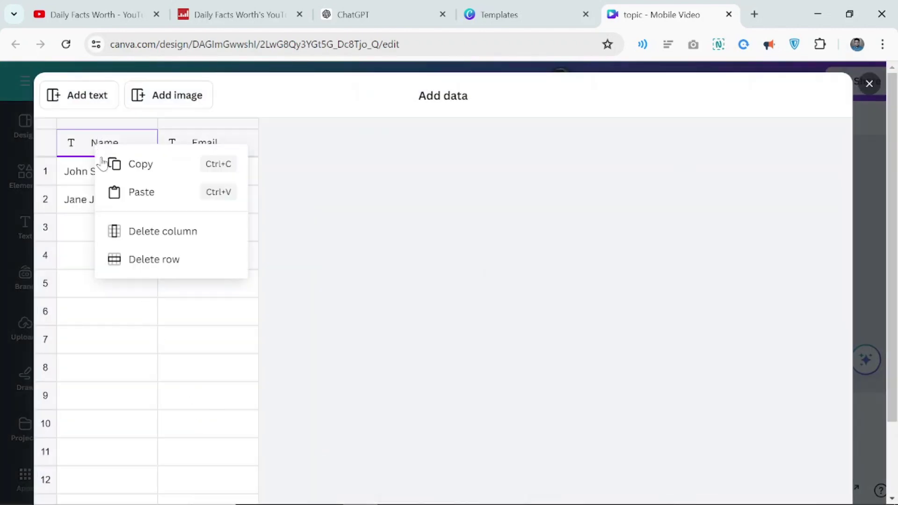
pyautogui.click(132, 191)
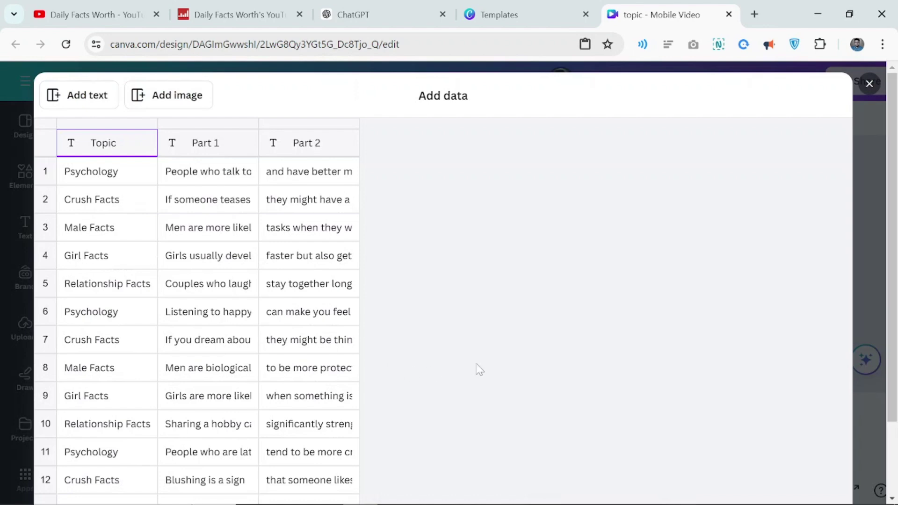
# Check the pasted facts down to the last row and confirm the data table for bulk creation
pyautogui.scroll(-20, 479, 370)
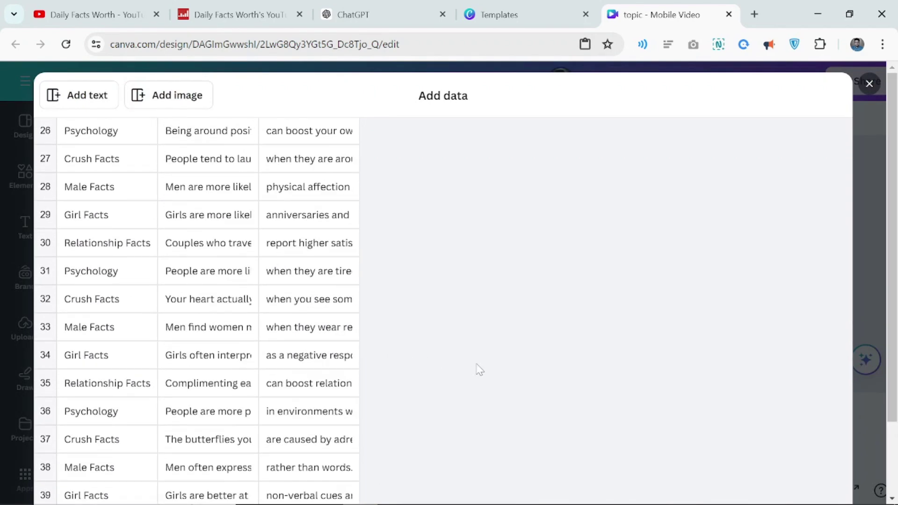
pyautogui.scroll(-2, 487, 375)
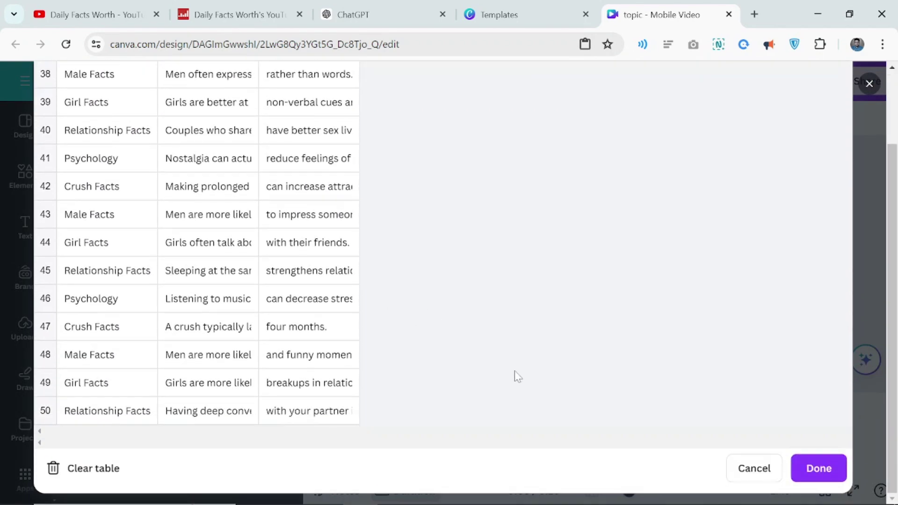
pyautogui.click(814, 469)
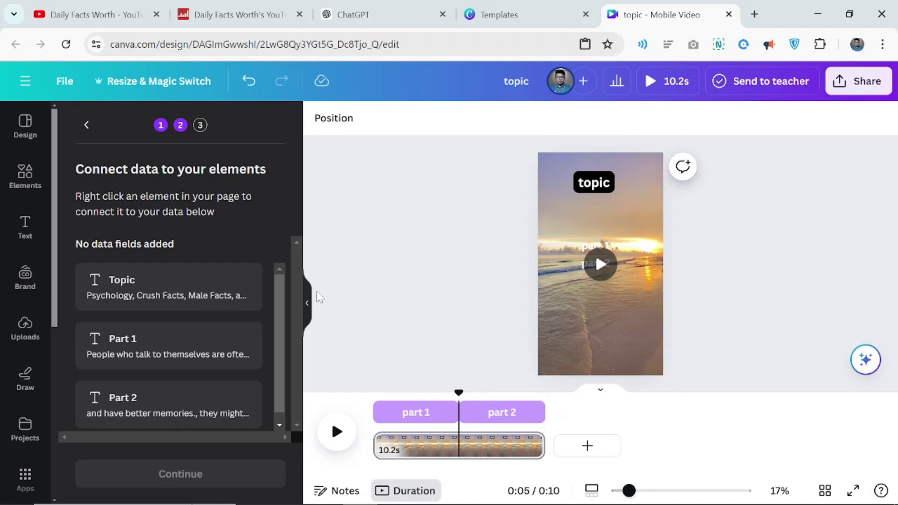
# Connect the "topic" text on the page to the Topic data field
pyautogui.click(592, 187)
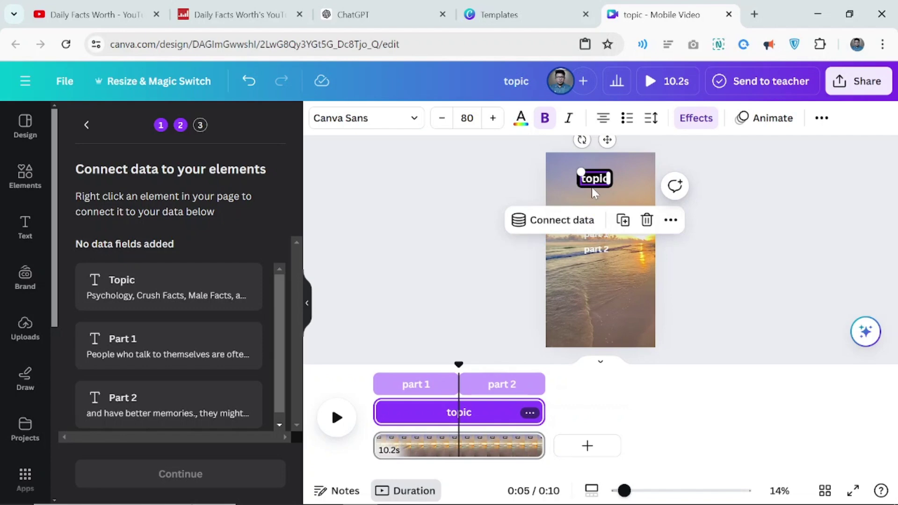
pyautogui.click(567, 228)
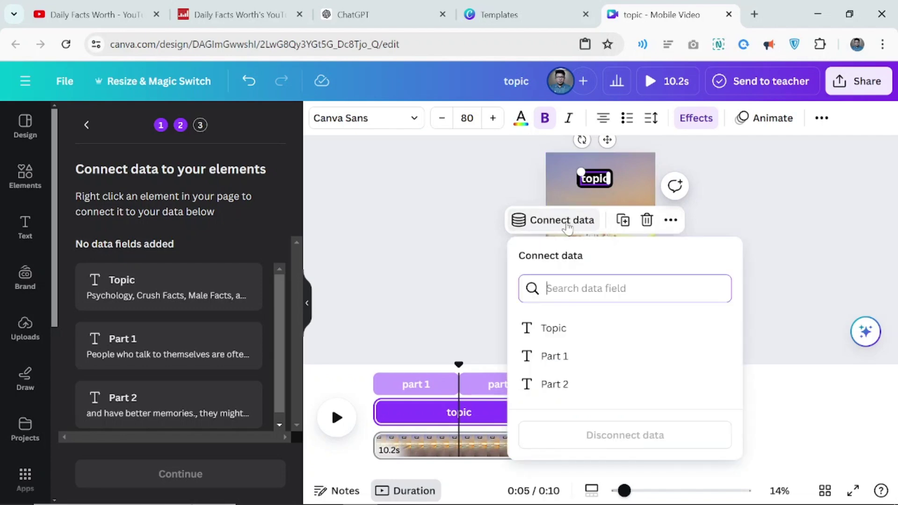
pyautogui.click(596, 335)
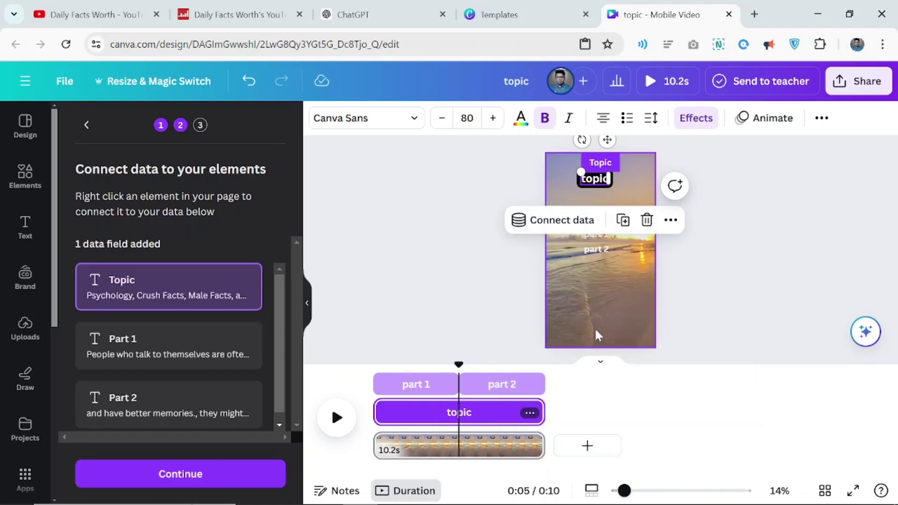
pyautogui.click(755, 261)
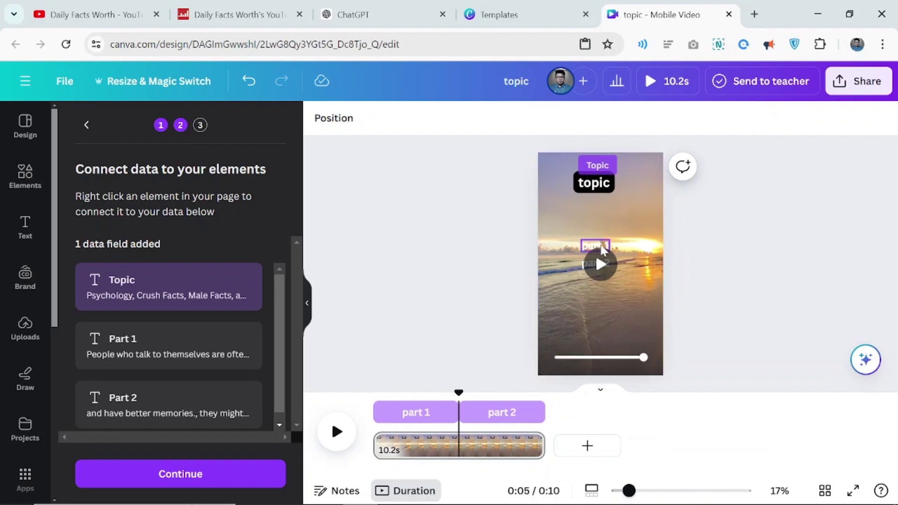
# Connect the "part 1" text on the page to the Part 1 data field
pyautogui.click(603, 248)
pyautogui.click(565, 204)
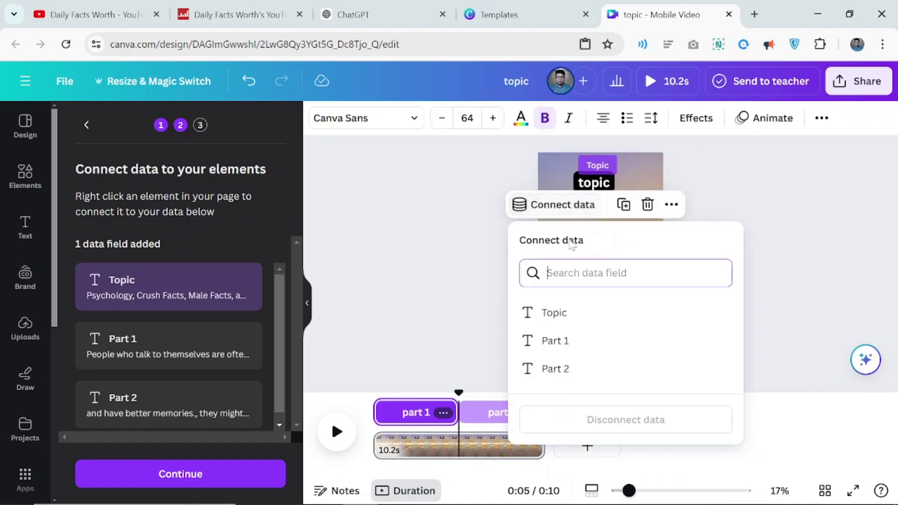
pyautogui.click(566, 341)
pyautogui.click(757, 311)
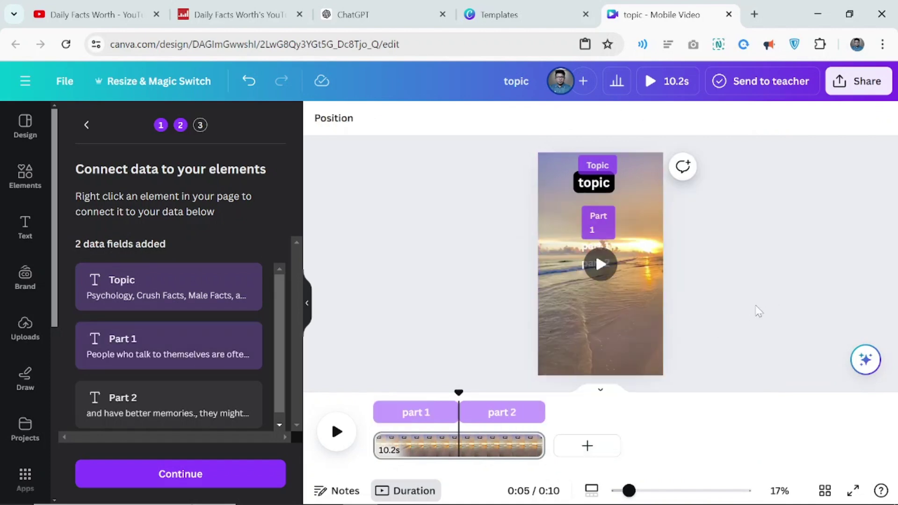
# Connect the "part 2" text on the page to the Part 2 data field
pyautogui.click(578, 267)
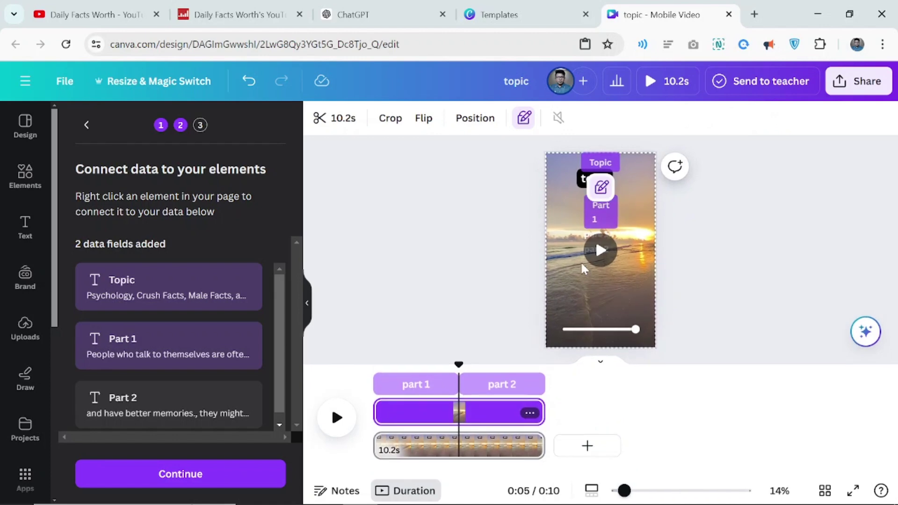
pyautogui.click(762, 275)
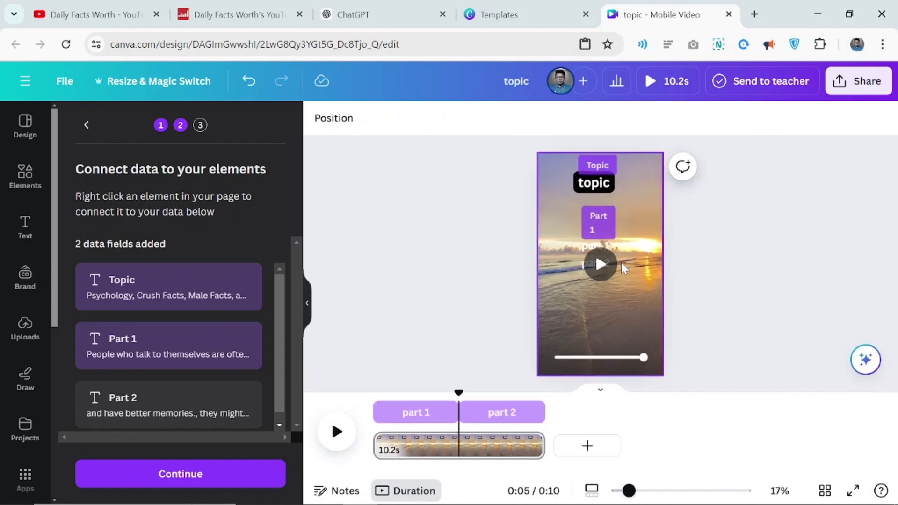
pyautogui.click(584, 269)
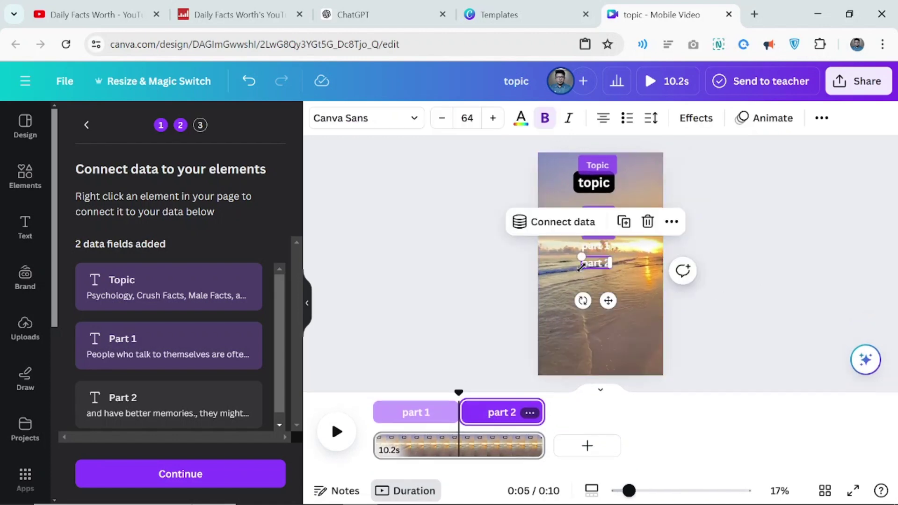
pyautogui.click(575, 223)
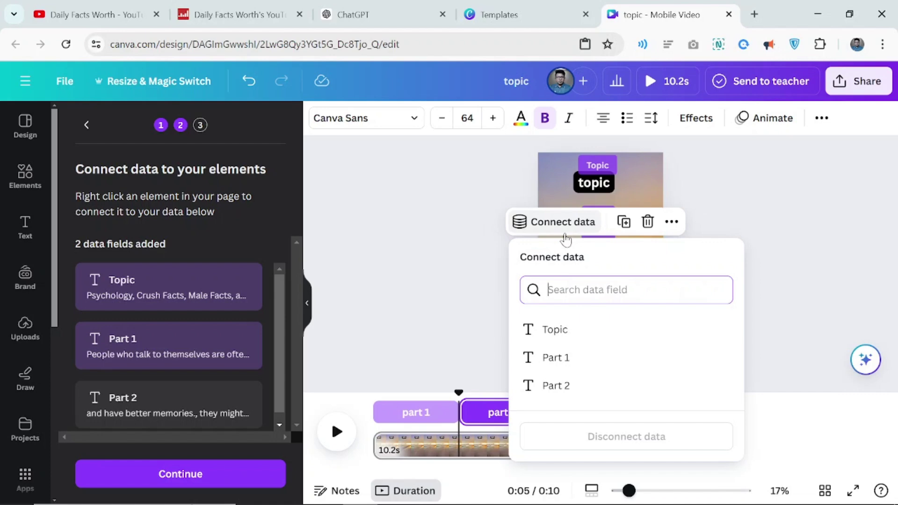
pyautogui.click(573, 385)
pyautogui.click(742, 280)
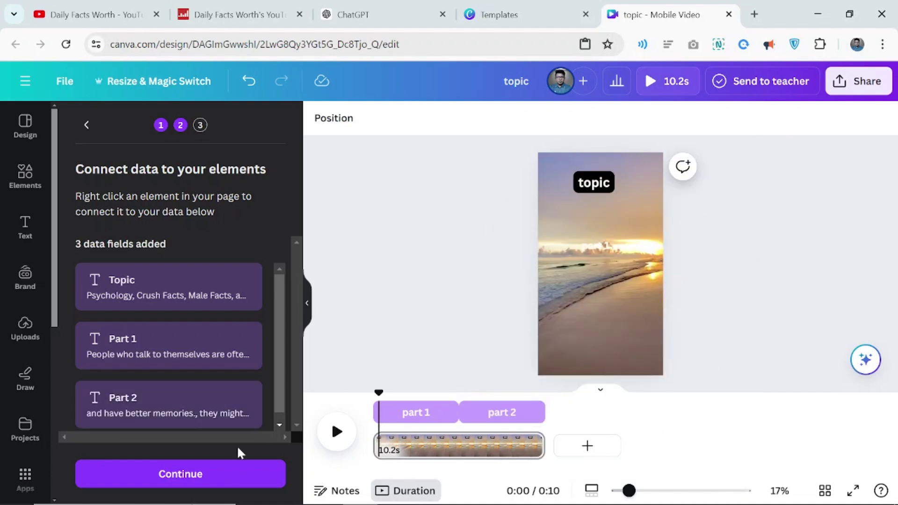
# Continue with all data rows selected and generate the 50 designs
pyautogui.click(204, 476)
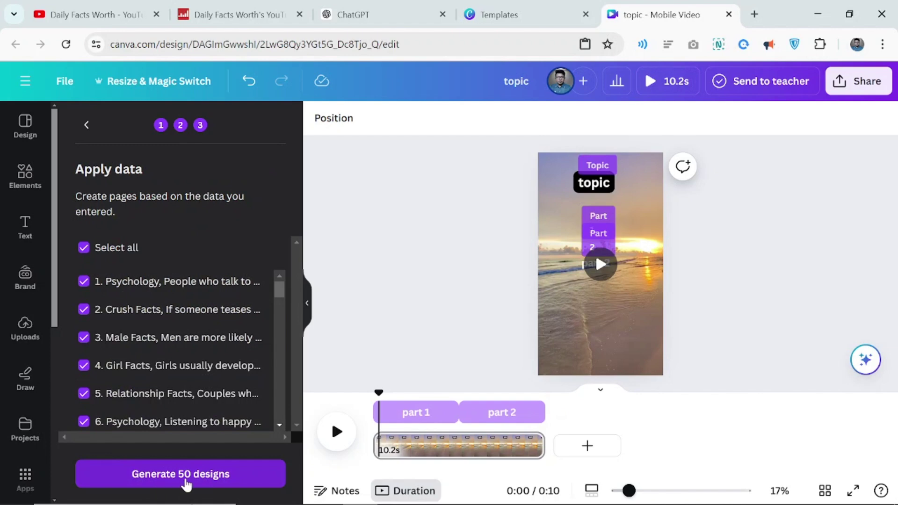
pyautogui.click(193, 476)
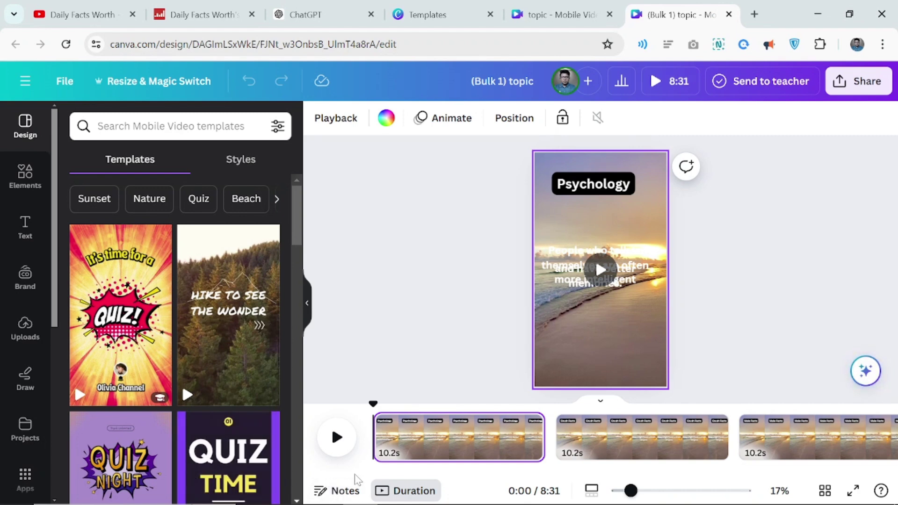
# Look through the generated pages in the timeline and play the first few videos to check their topic and fact timing
pyautogui.moveTo(353, 470); pyautogui.dragTo(486, 481)
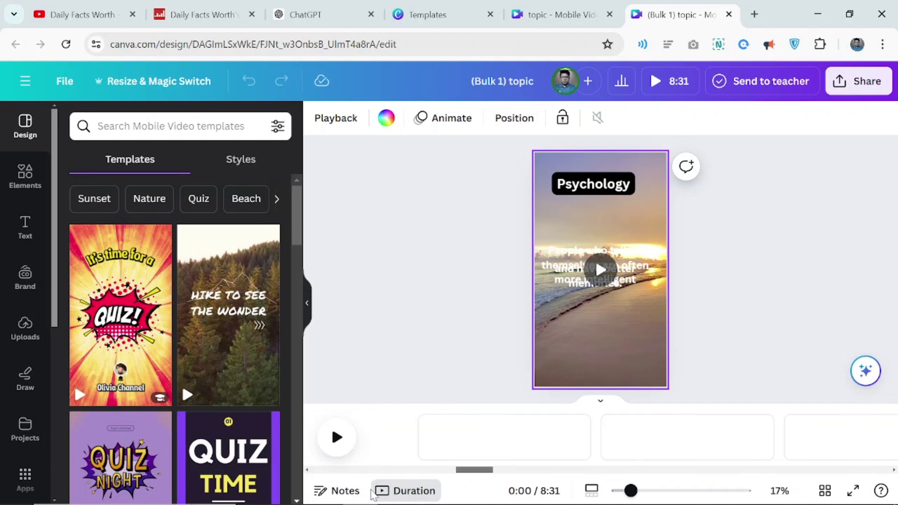
pyautogui.moveTo(372, 495); pyautogui.dragTo(340, 485)
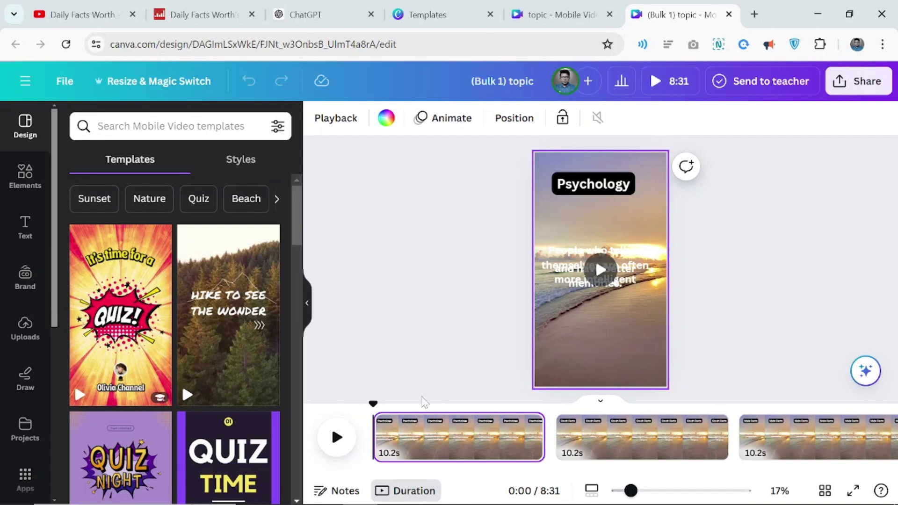
pyautogui.click(336, 437)
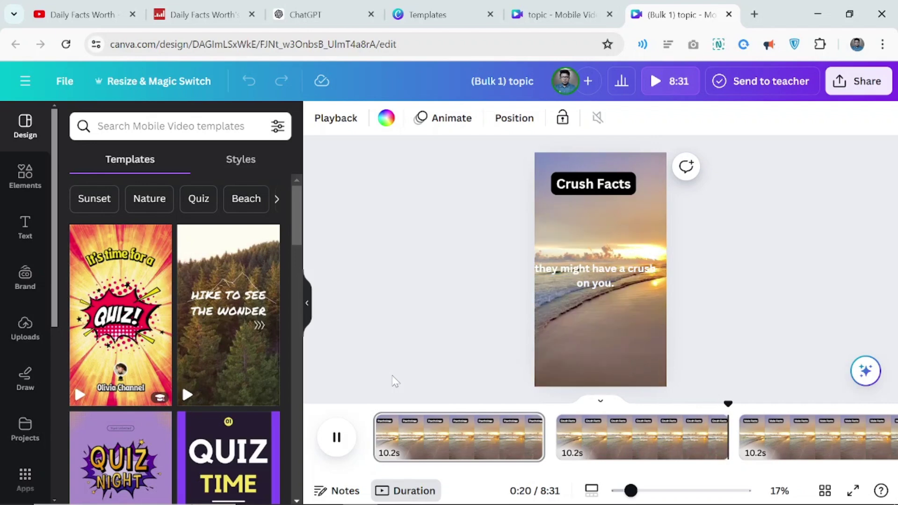
pyautogui.click(337, 438)
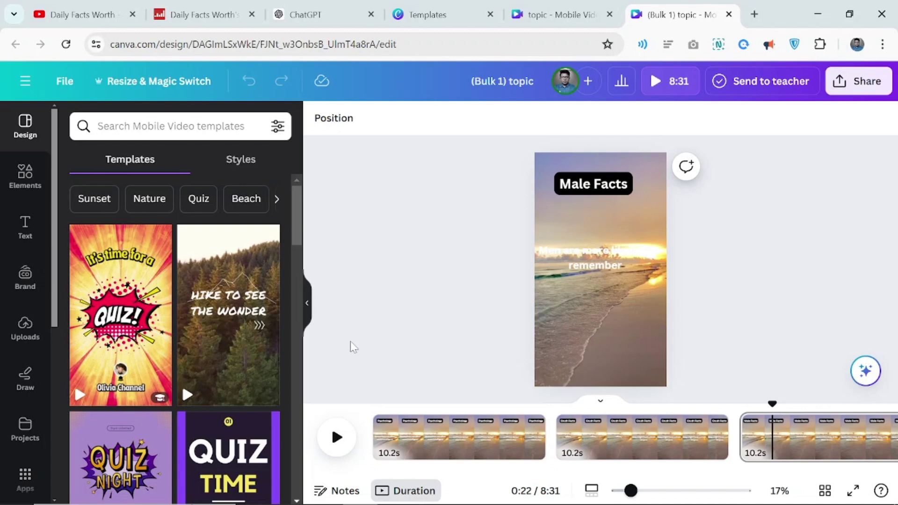
# Download all 50 pages of the bulk design as separate MP4 video files at 1080p (HD) quality
pyautogui.click(851, 91)
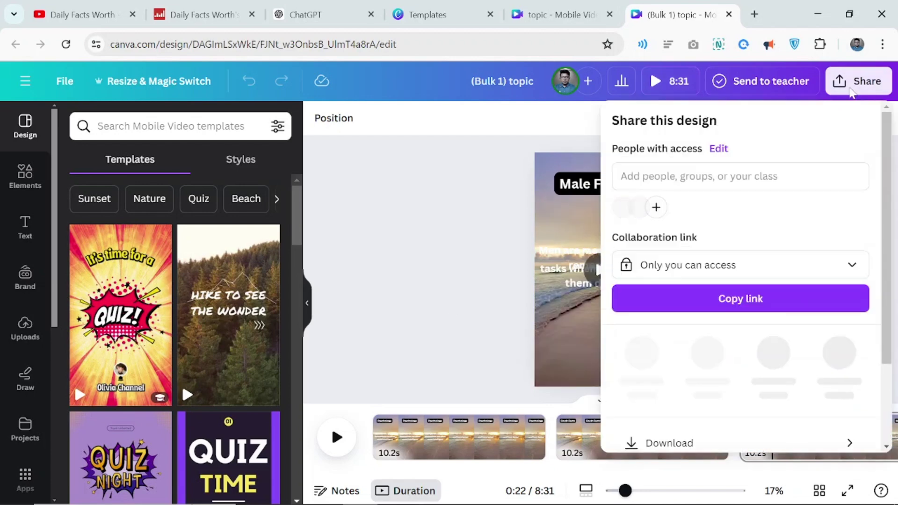
pyautogui.scroll(-2, 720, 395)
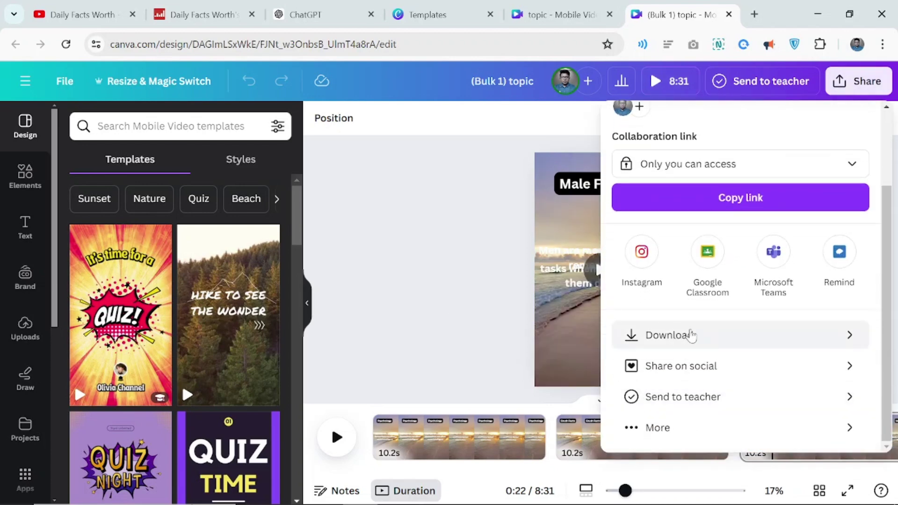
pyautogui.click(721, 341)
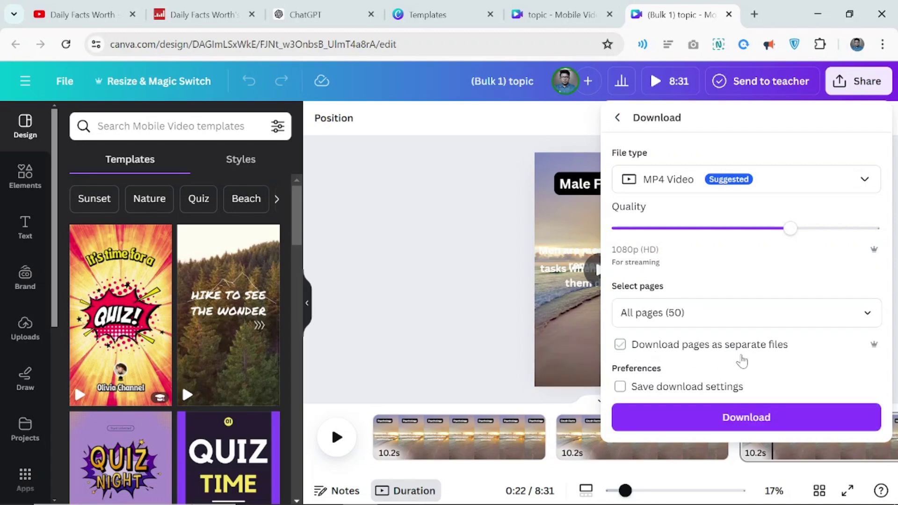
pyautogui.click(660, 349)
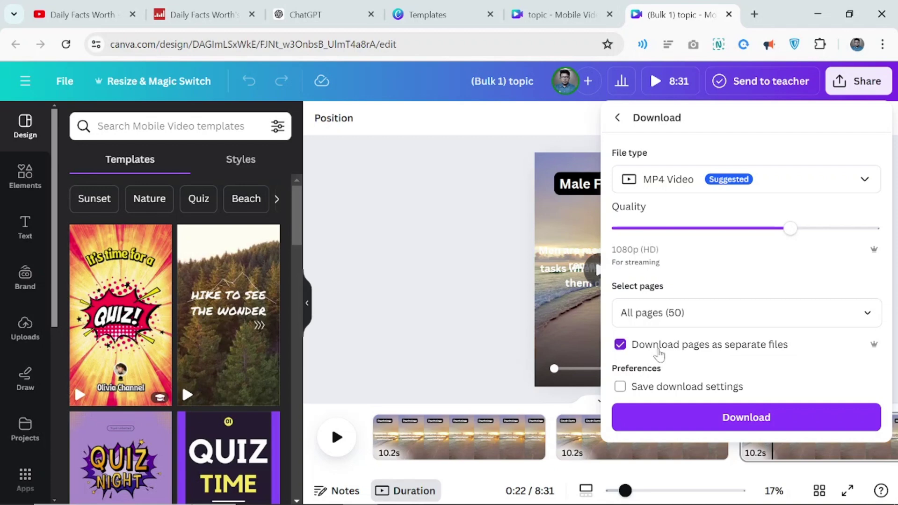
pyautogui.click(746, 417)
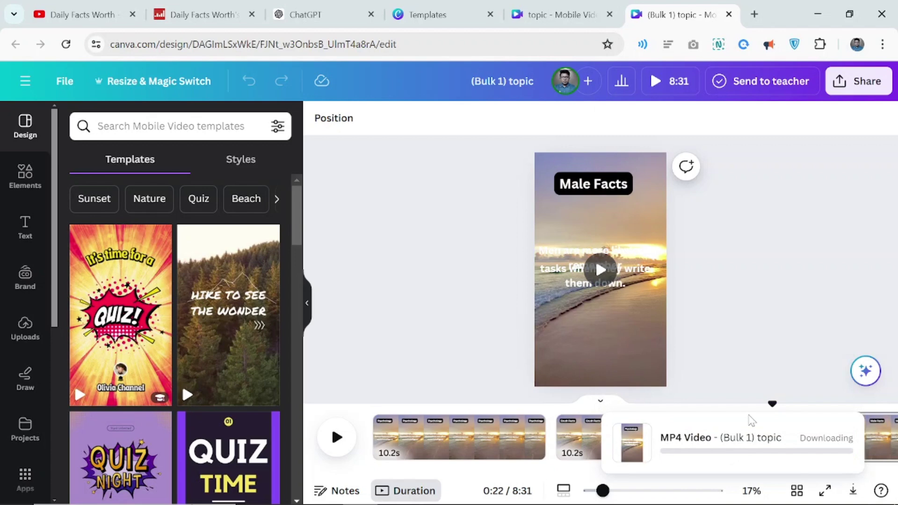